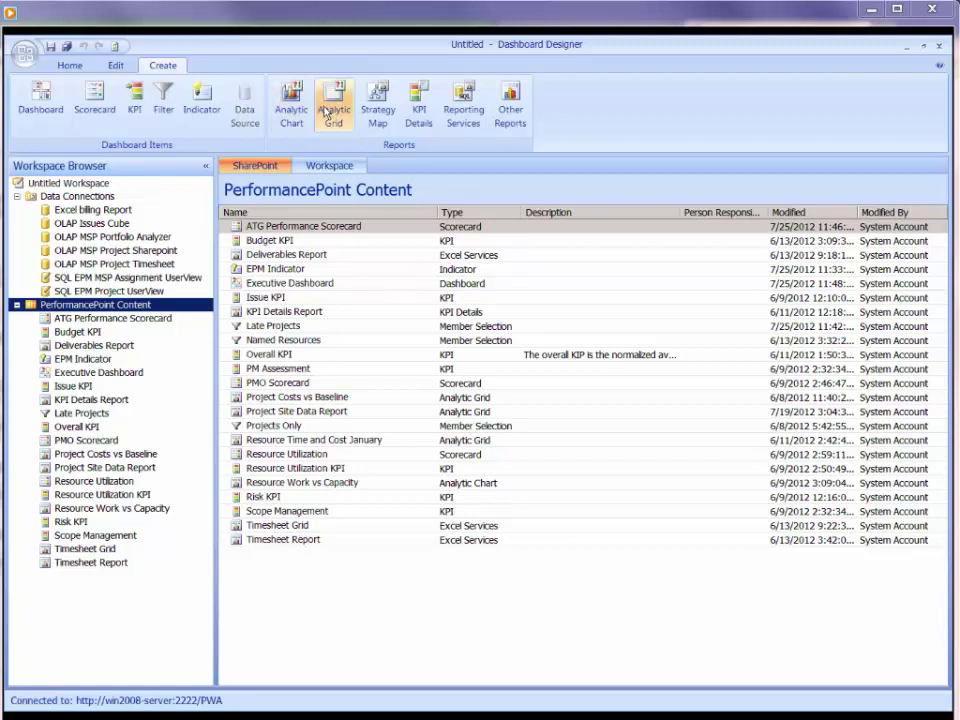
Create an Analytic Grid report using the OLAP MSP Project Sharepoint data source, keeping the default report name.
left_click(330, 116)
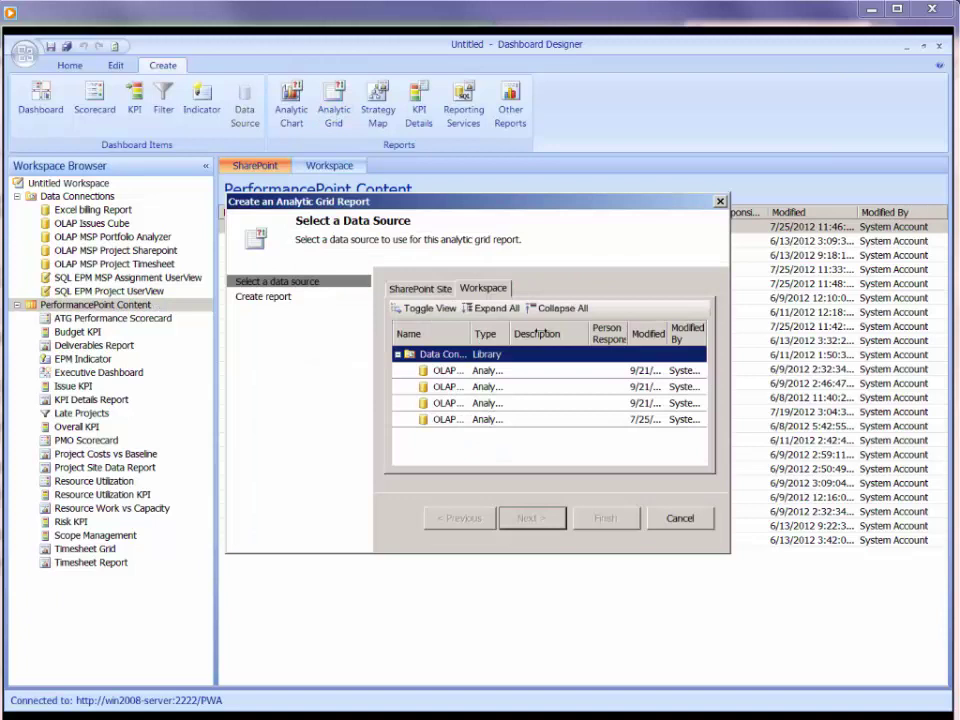
left_click_drag(467, 336, 543, 334)
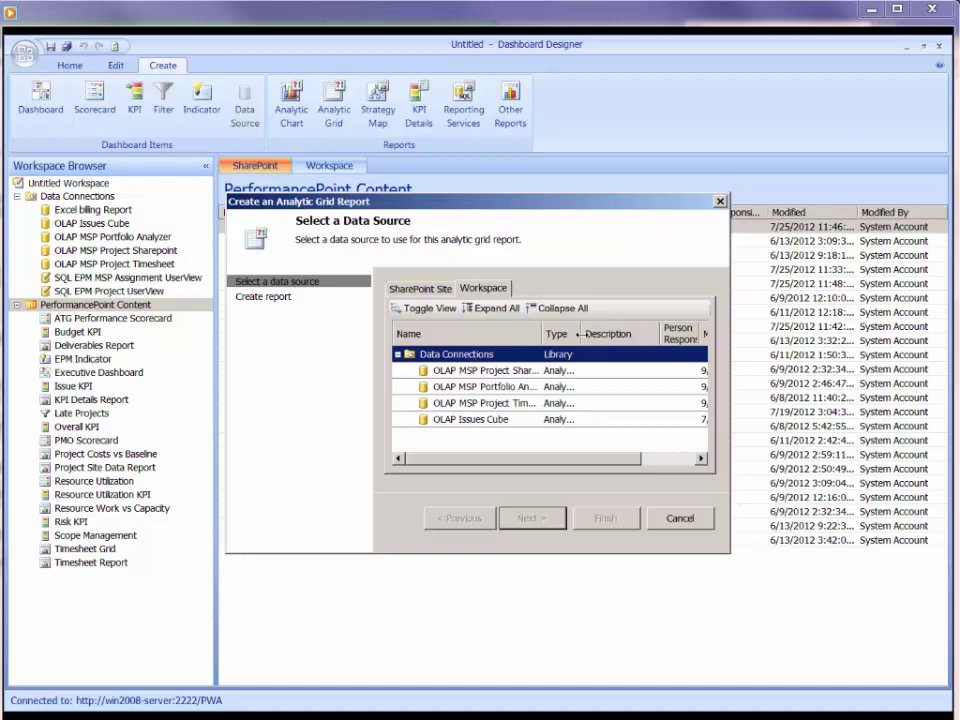
left_click_drag(578, 334, 645, 334)
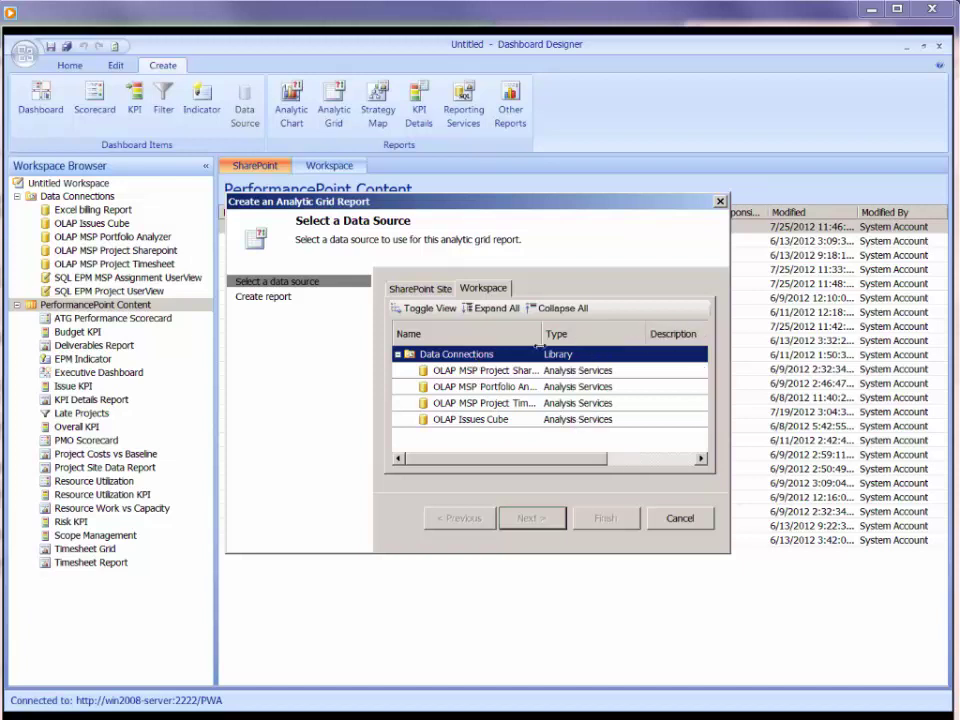
left_click_drag(542, 334, 563, 334)
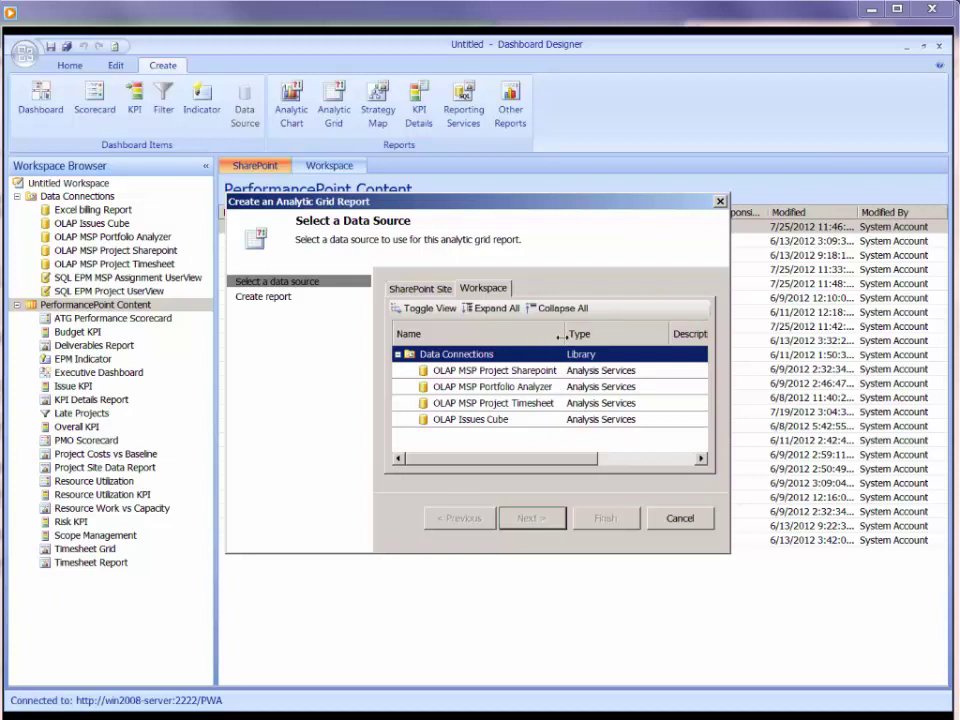
left_click(480, 374)
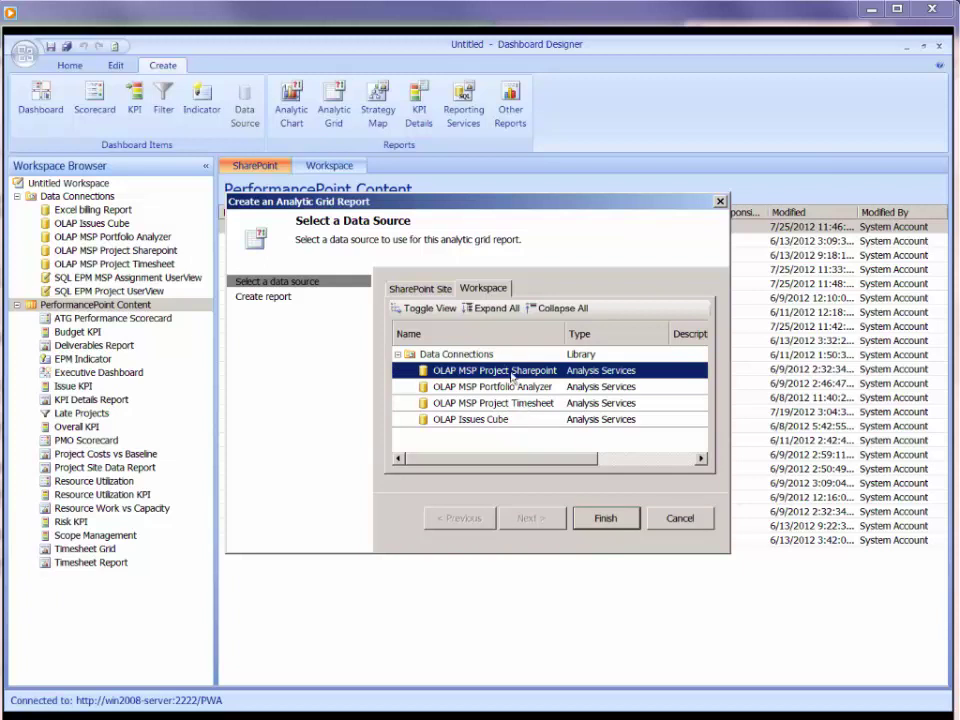
double_click(512, 373)
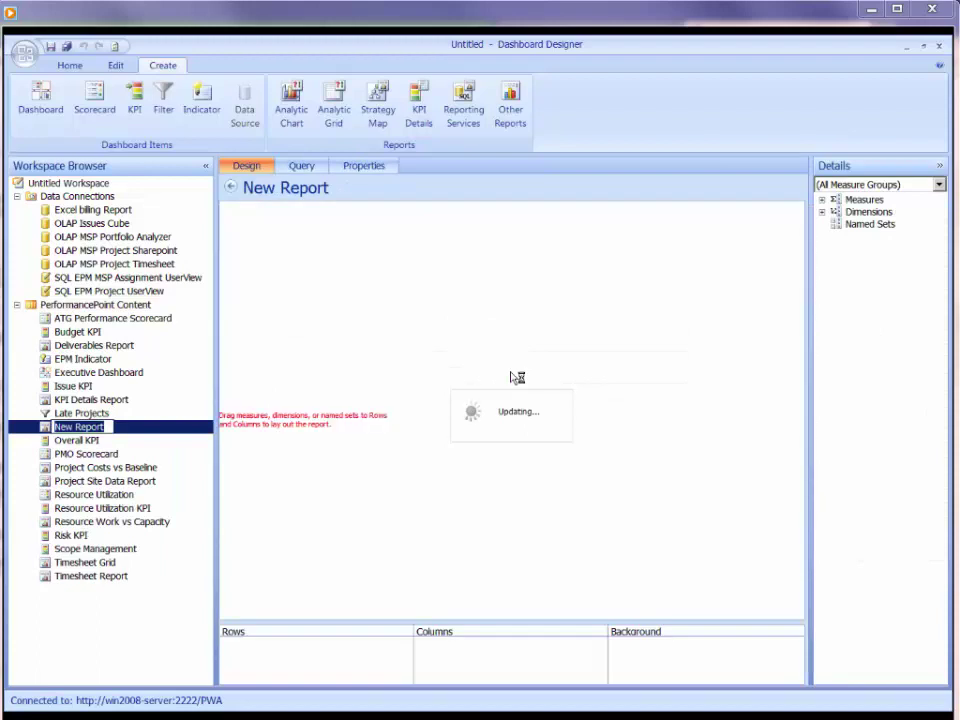
left_click(538, 383)
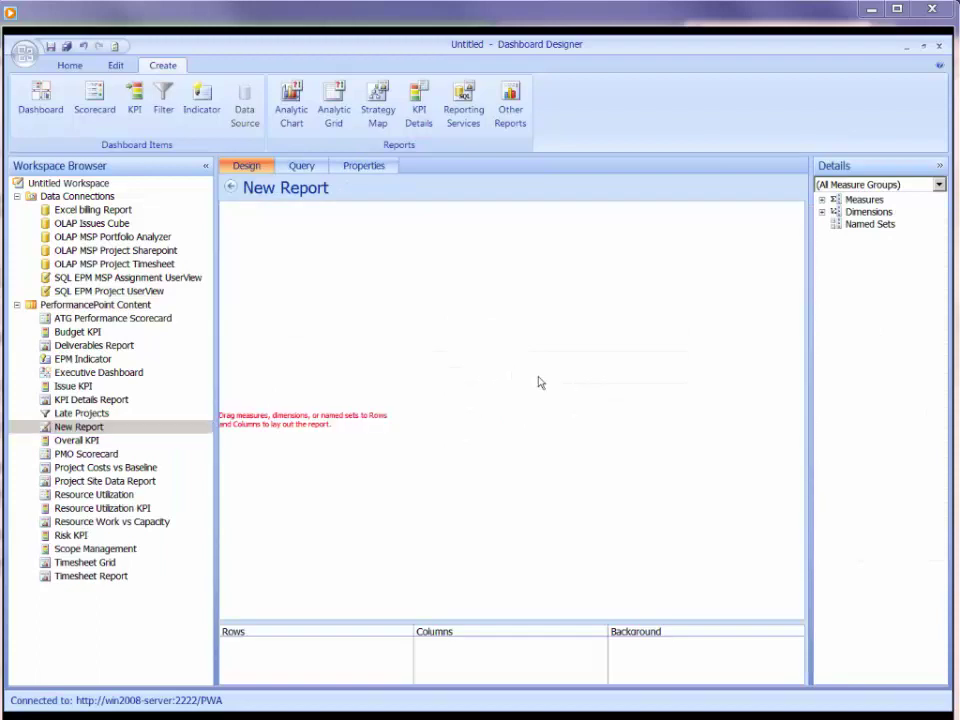
Examine the measures and dimensions the data source offers and the report's Rows, Columns and Background areas.
left_click(822, 200)
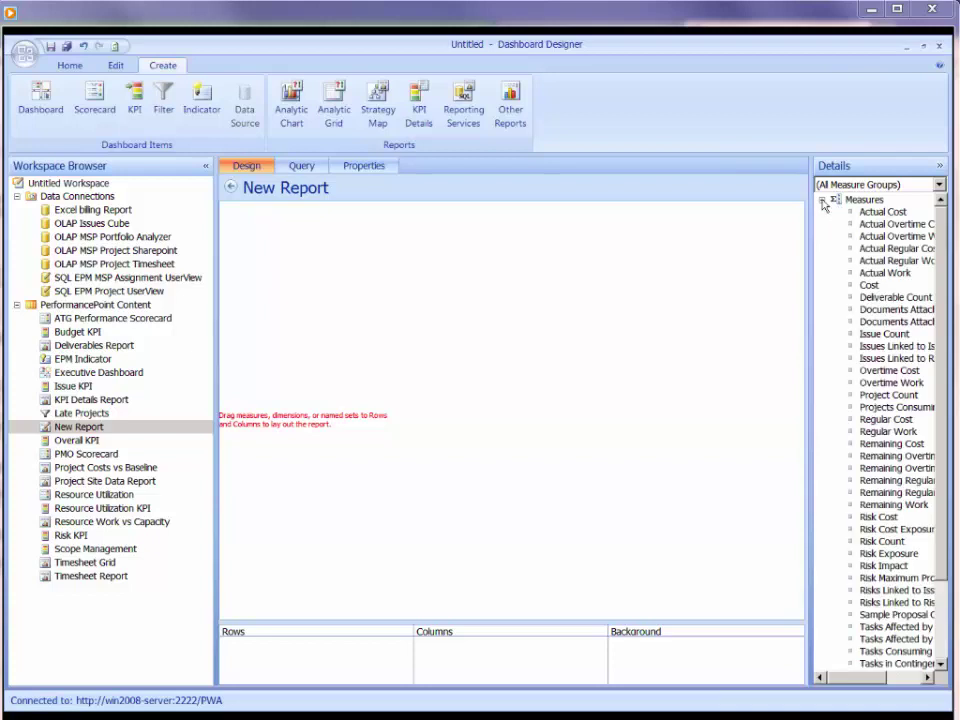
left_click(822, 200)
left_click(822, 212)
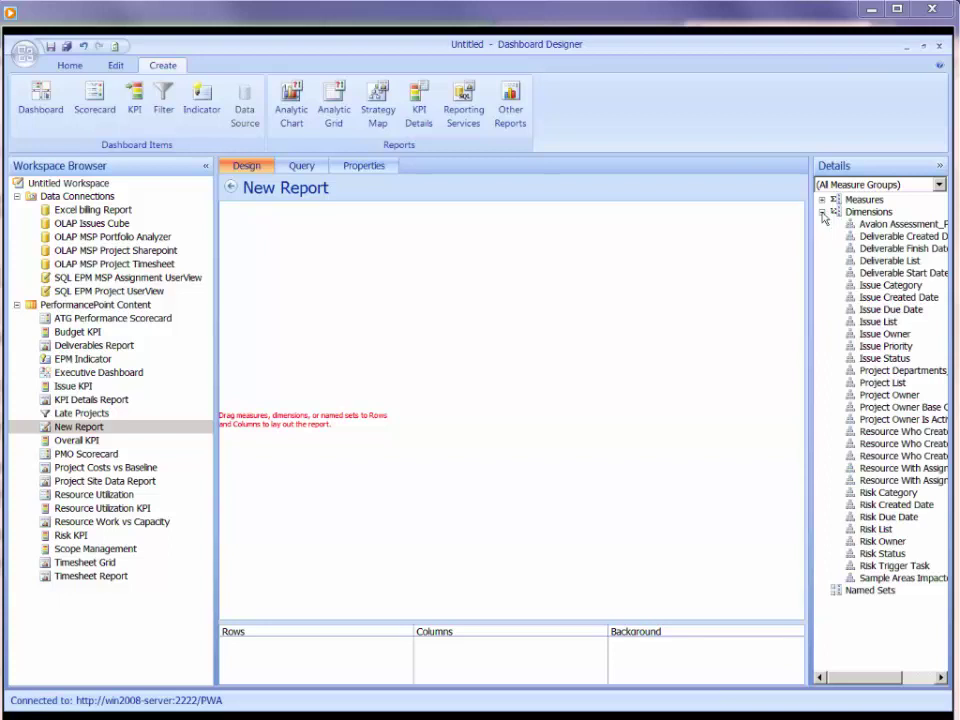
left_click(822, 212)
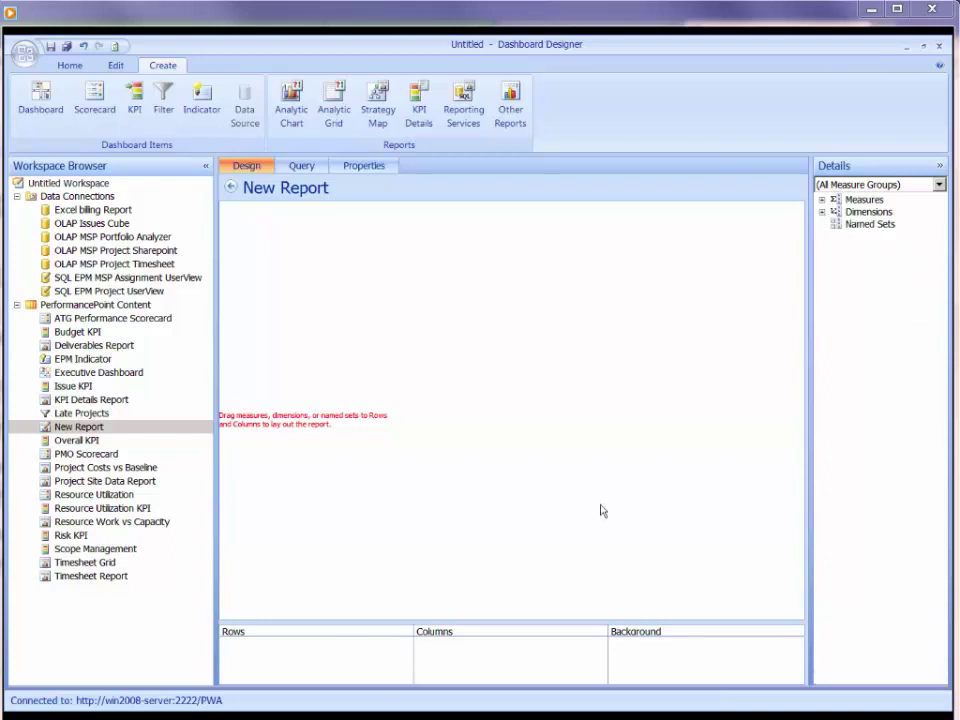
mouse_move(864, 199)
left_mouse_down()
mouse_move(236, 677)
mouse_move(223, 630)
mouse_move(274, 629)
left_mouse_up()
left_click_drag(409, 630, 462, 628)
left_click_drag(609, 631, 661, 628)
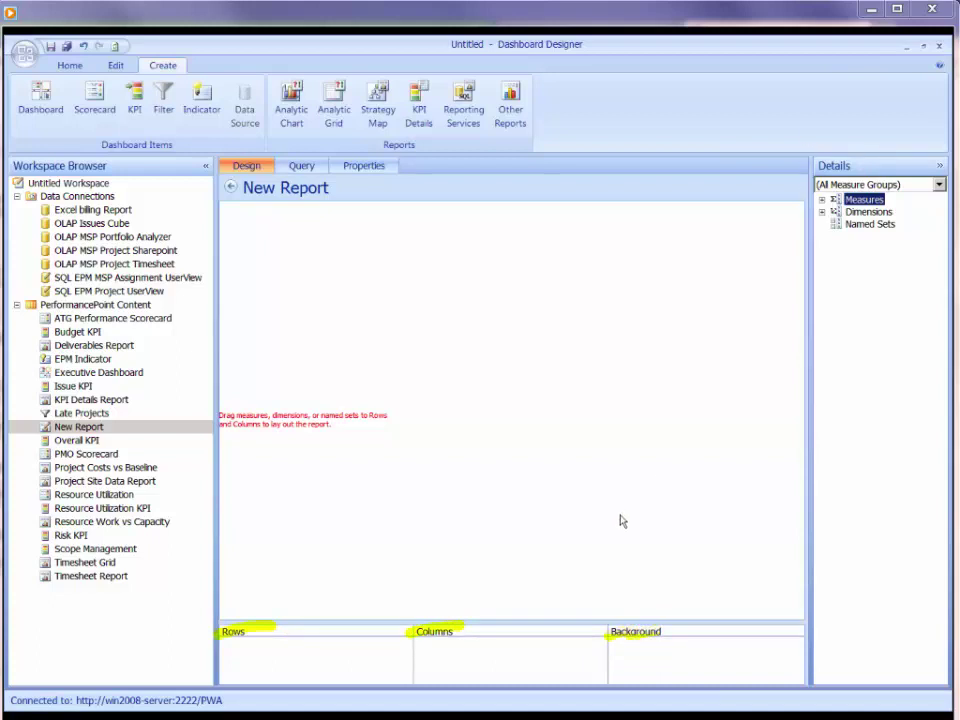
Add the Project List dimension to the report rows and expand All Project List to show the individual projects.
left_click(821, 212)
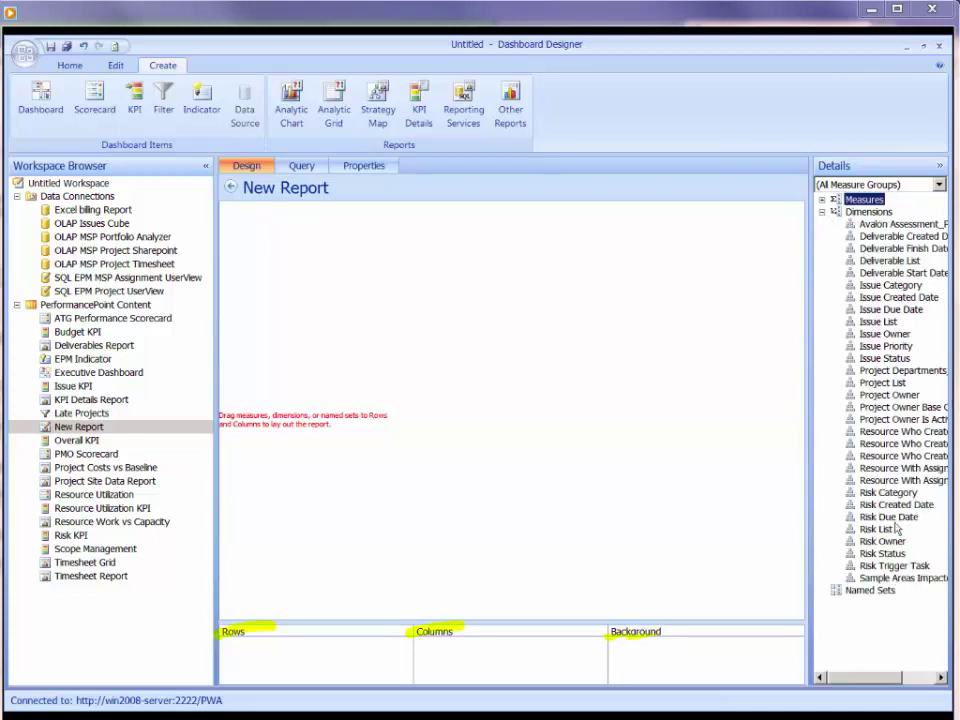
left_click_drag(882, 383, 274, 655)
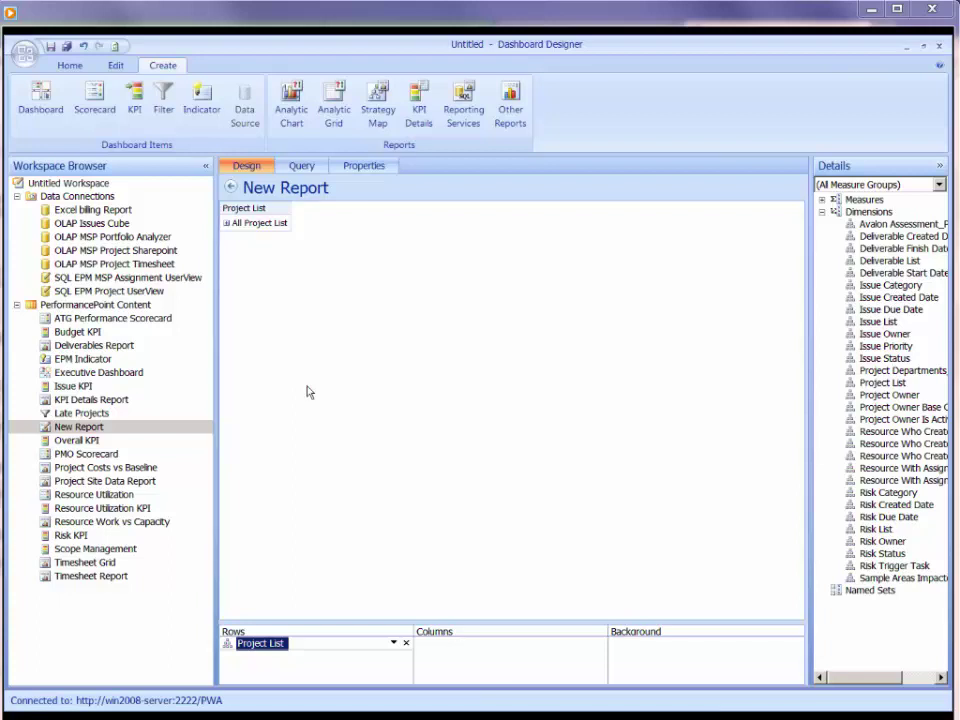
left_click(227, 224)
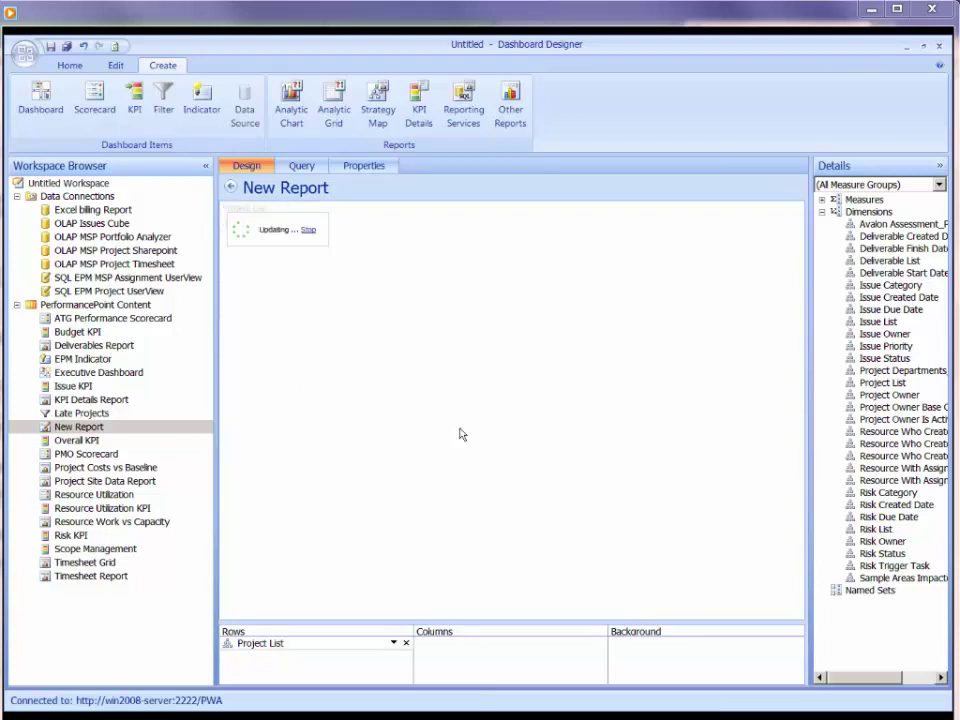
scroll(418, 373, "down", 2)
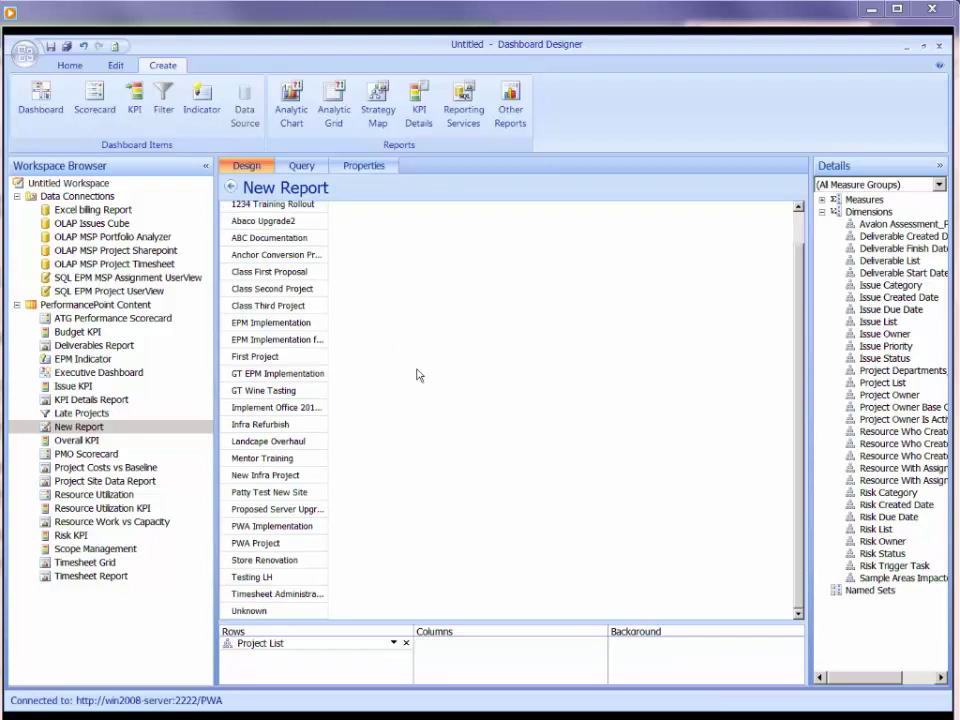
scroll(418, 373, "up", 2)
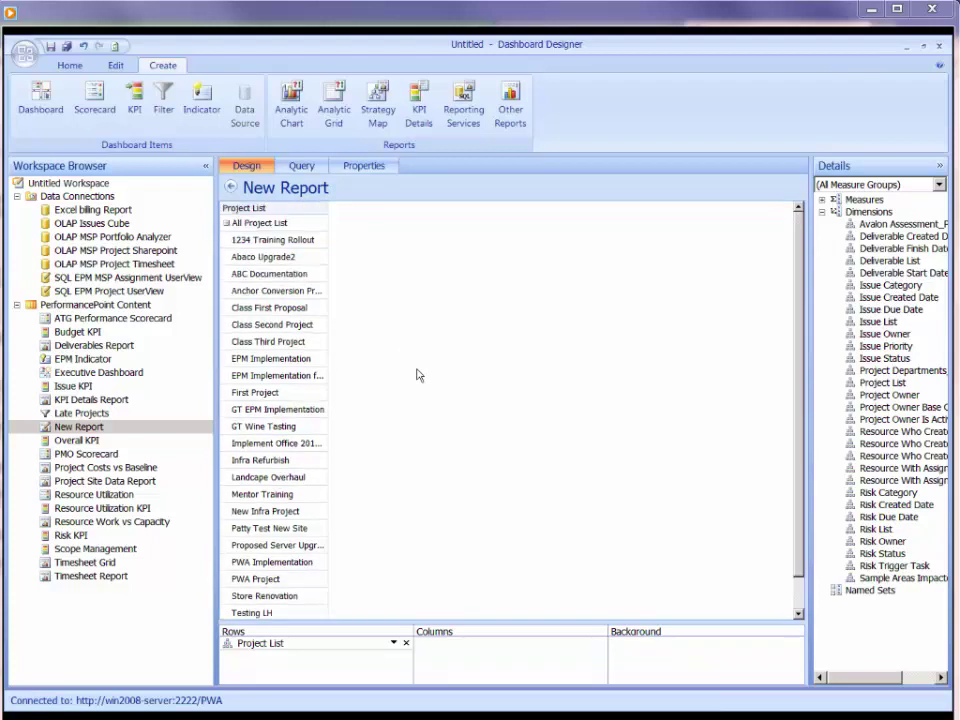
Exclude the All Project List member from the Project List rows, keeping only its children selected.
left_click(394, 645)
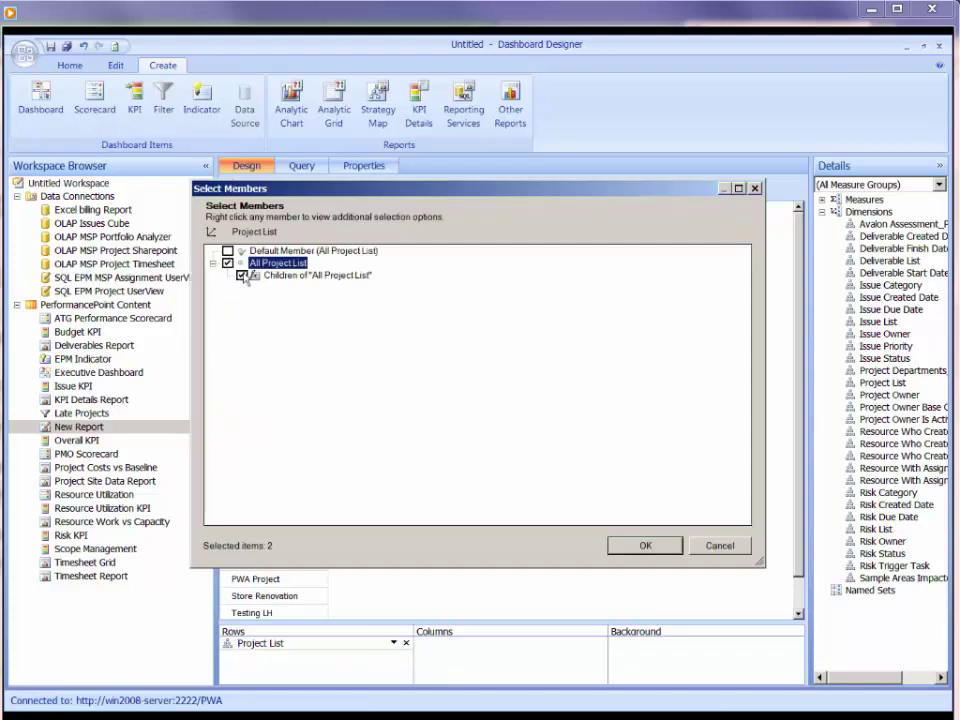
left_click(228, 263)
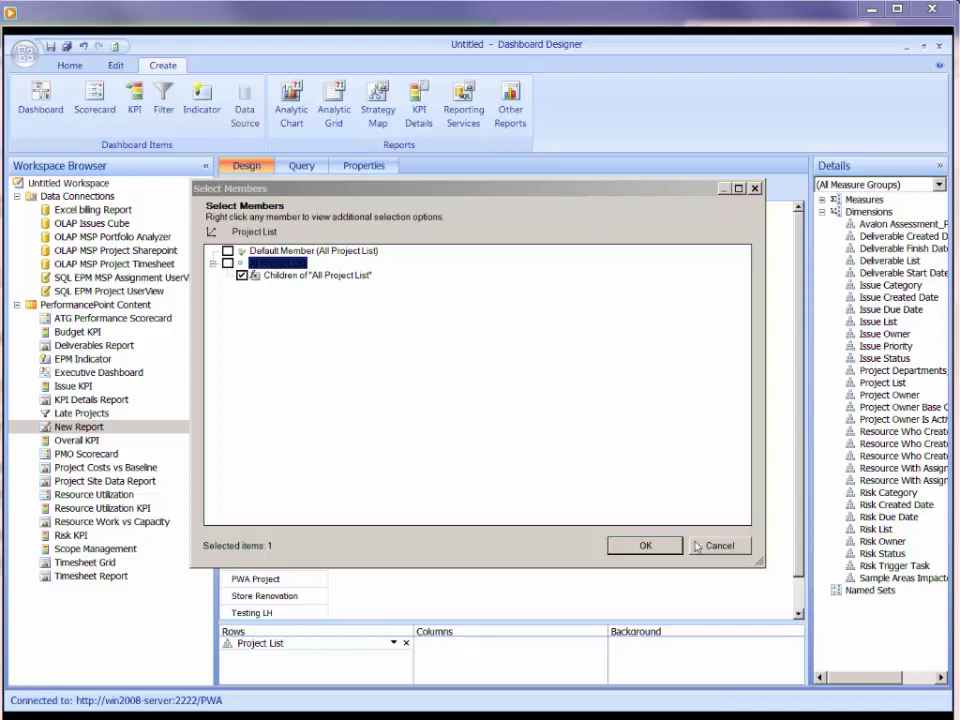
left_click(646, 546)
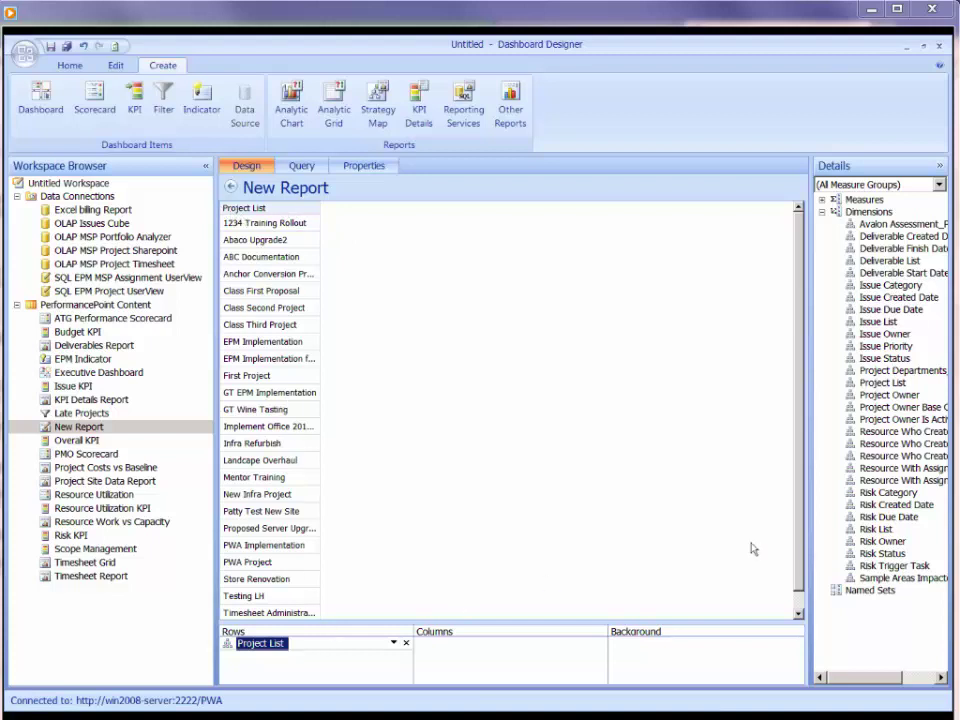
Widen the Details pane to read the full measure names and add the Issue Count measure to the report columns.
left_click(822, 200)
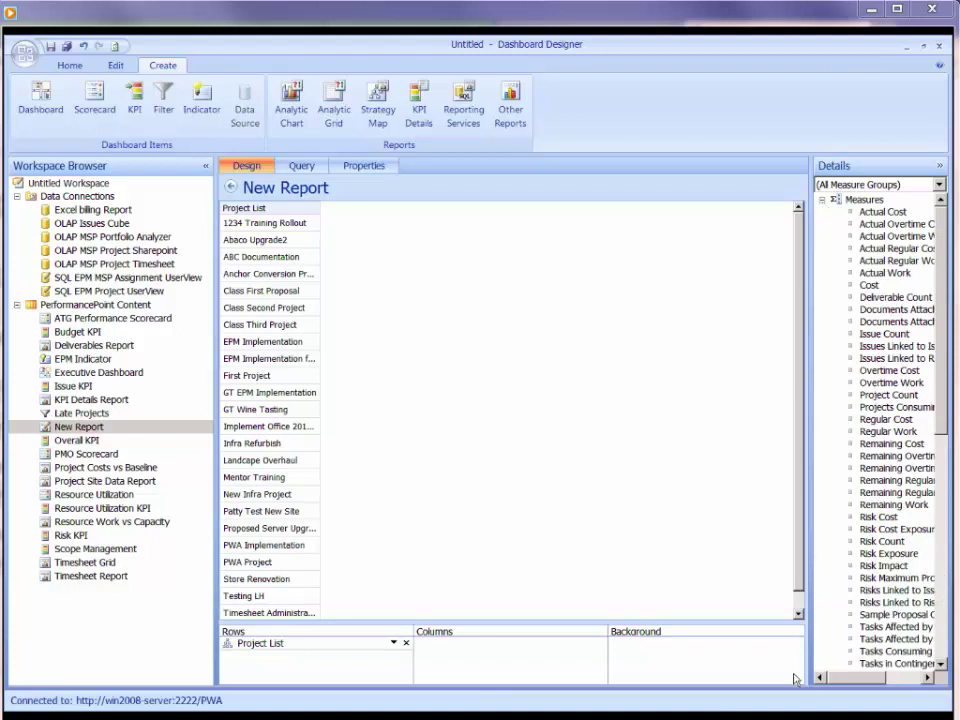
left_click(798, 612)
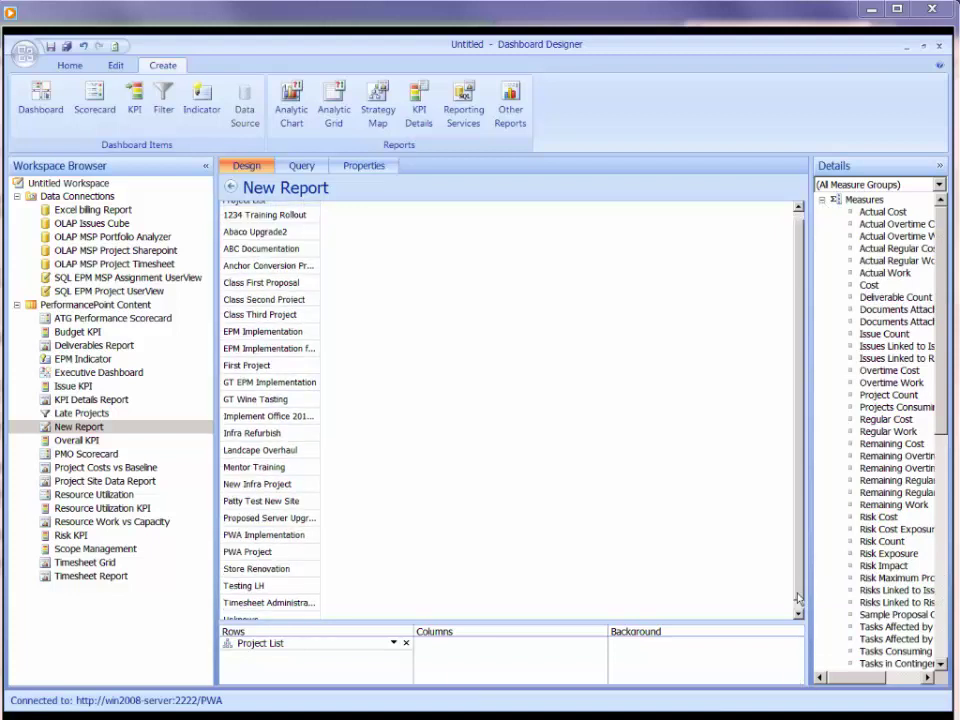
scroll(797, 603, "up", 1)
left_click_drag(780, 529, 744, 521)
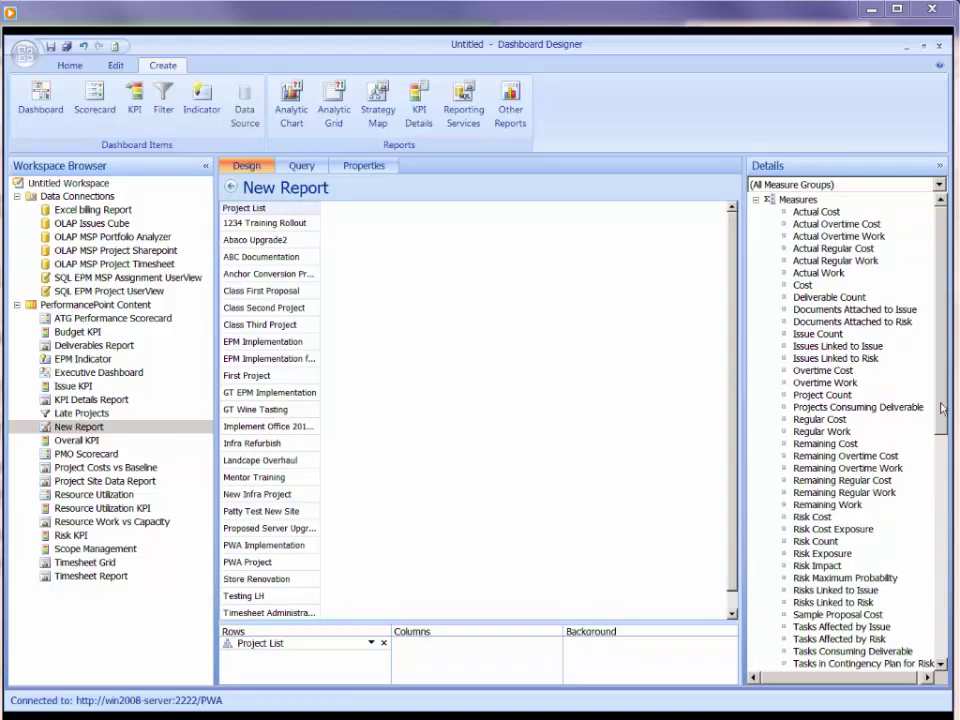
left_click_drag(943, 425, 948, 472)
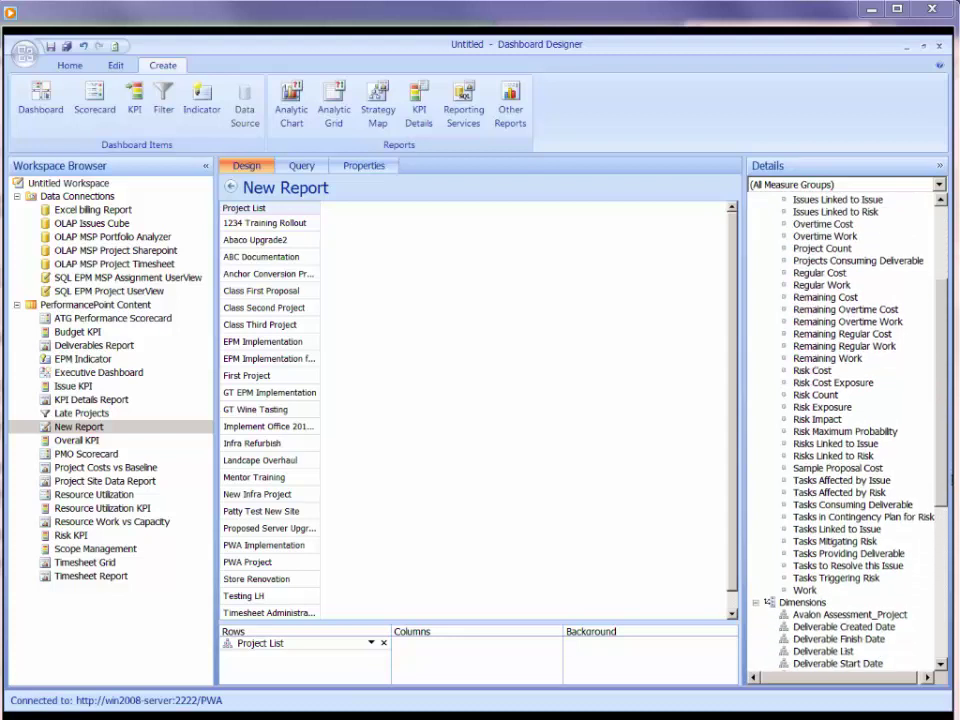
scroll(941, 418, "up", 3)
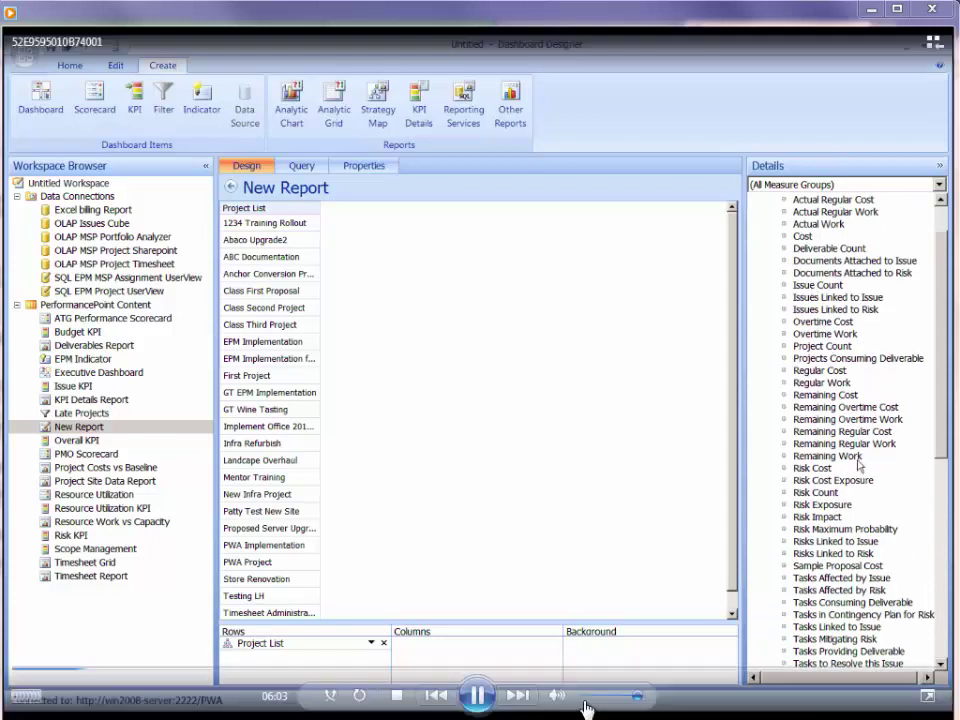
left_click(812, 285)
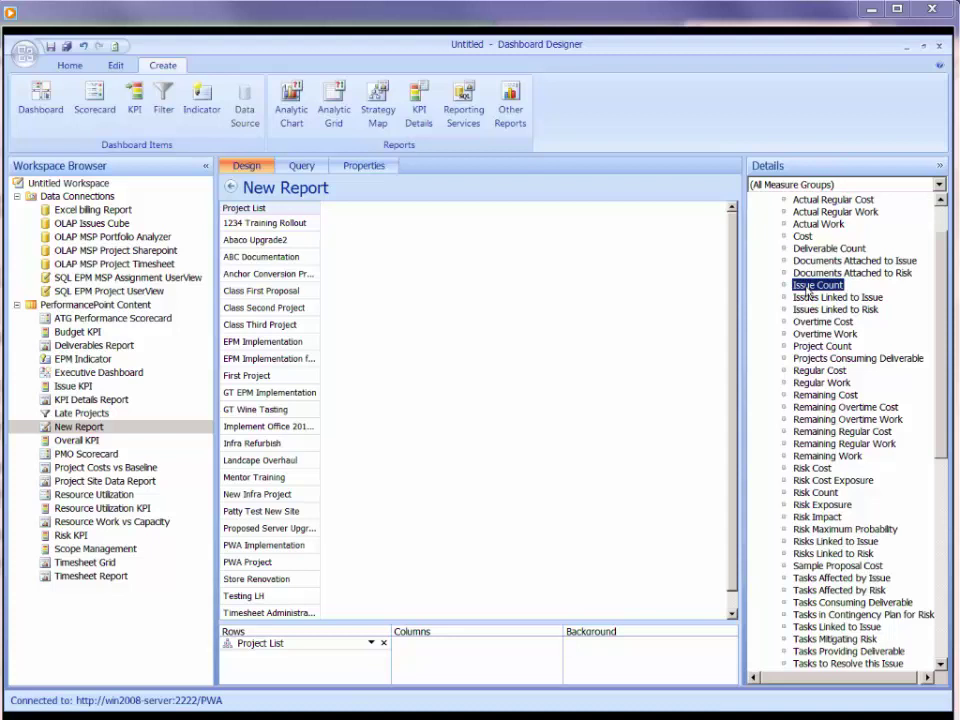
left_click_drag(808, 290, 422, 664)
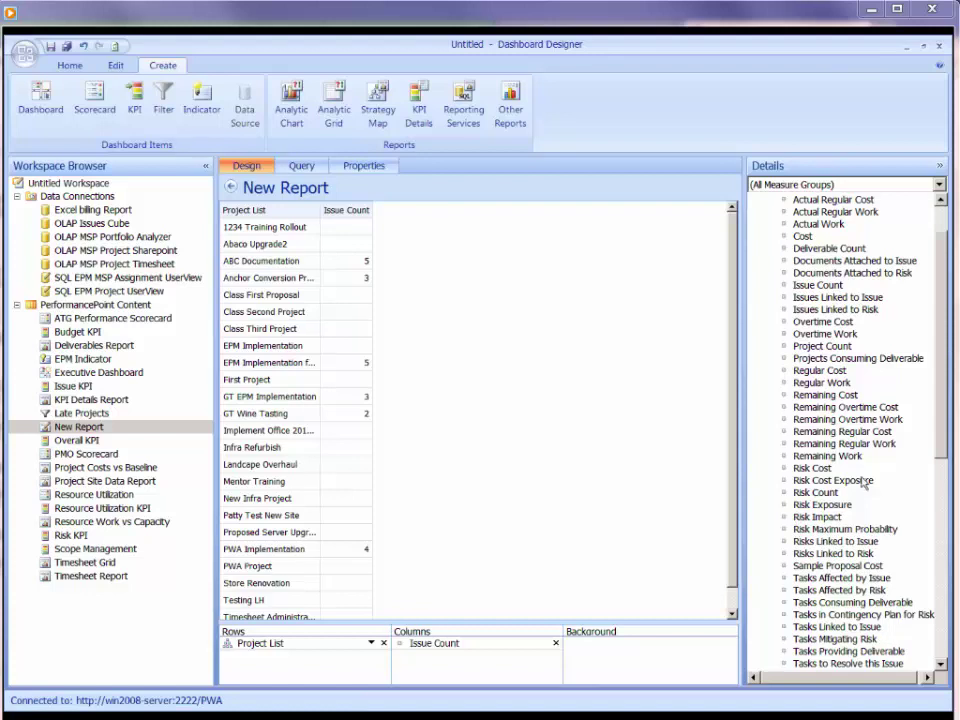
Add the Risk Count measure to the report columns below Issue Count.
scroll(945, 441, "down", 1)
left_click_drag(945, 441, 947, 480)
left_click(815, 383)
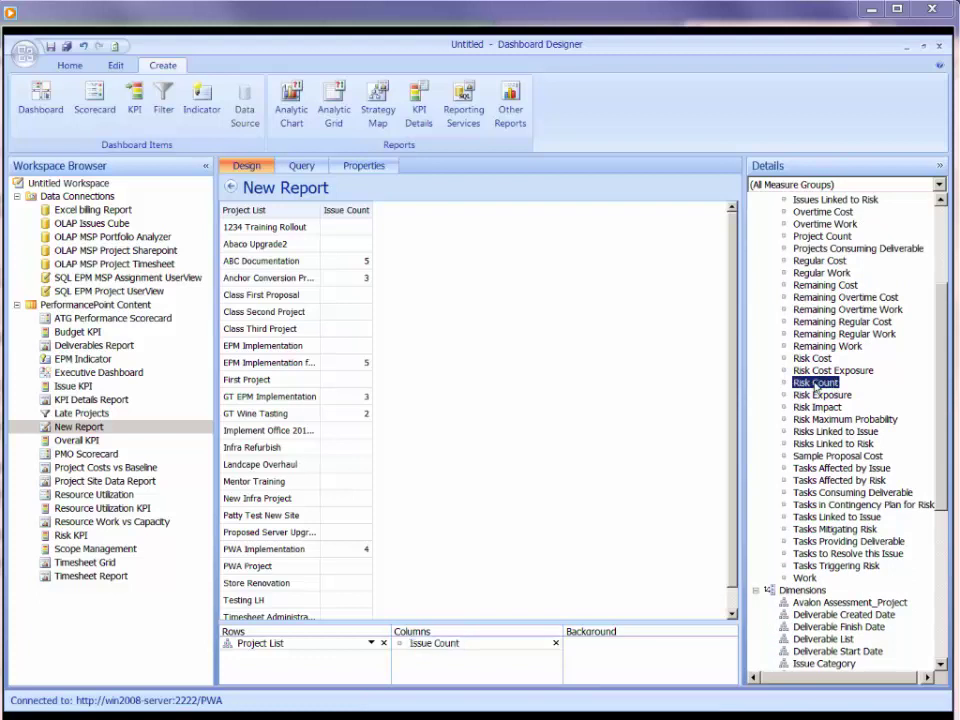
left_click_drag(815, 385, 541, 661)
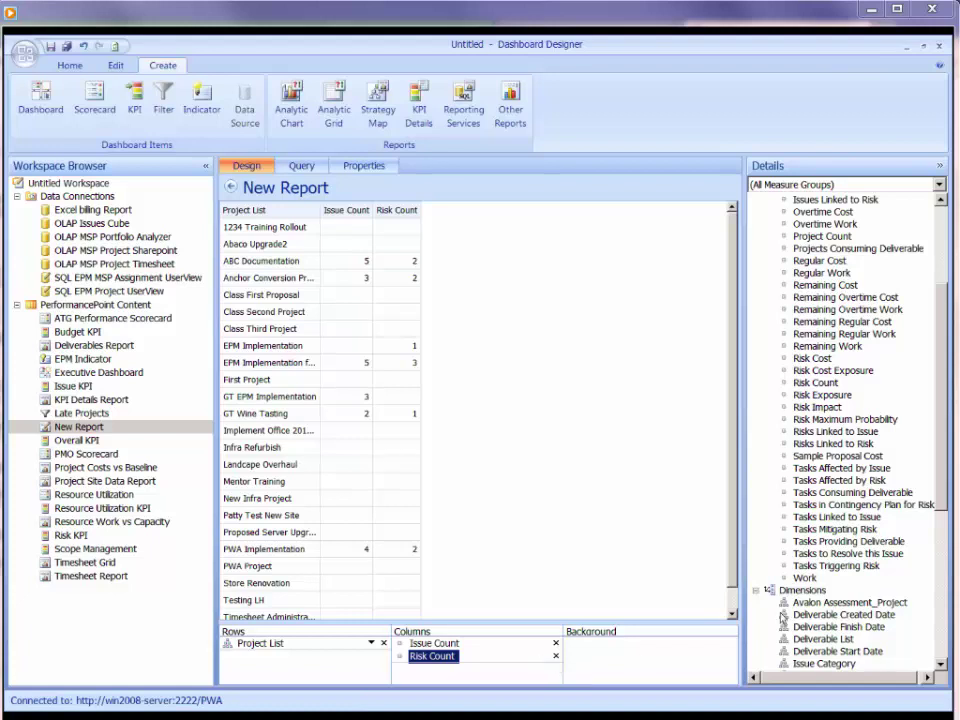
Add the Issue List dimension to the rows below Project List and expand All Issue List under 1234 Training Rollout.
left_click_drag(943, 470, 940, 614)
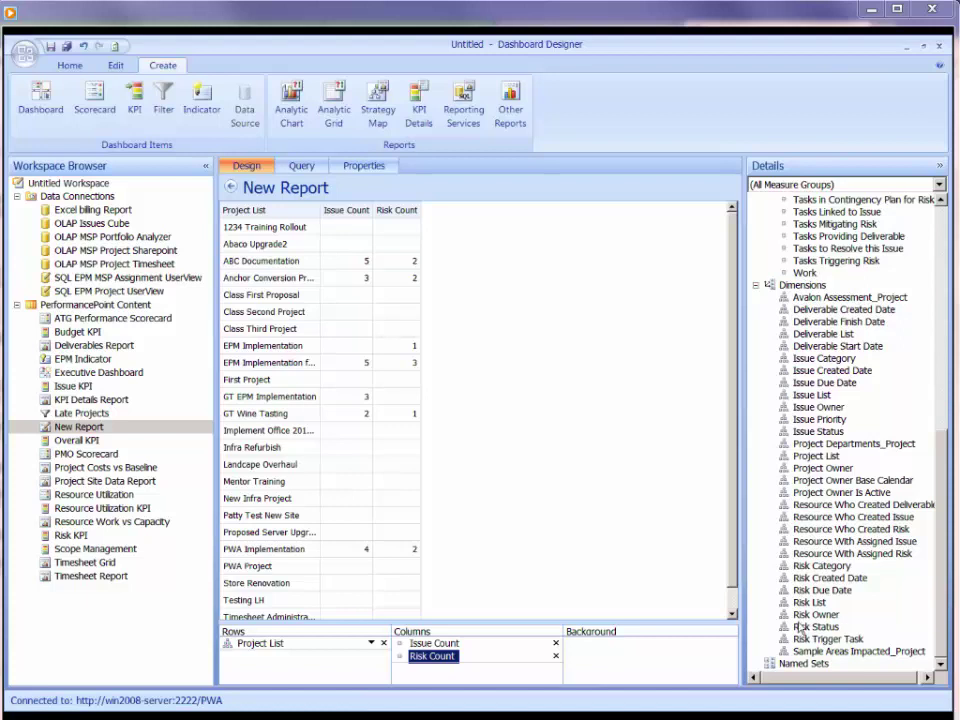
left_click(812, 396)
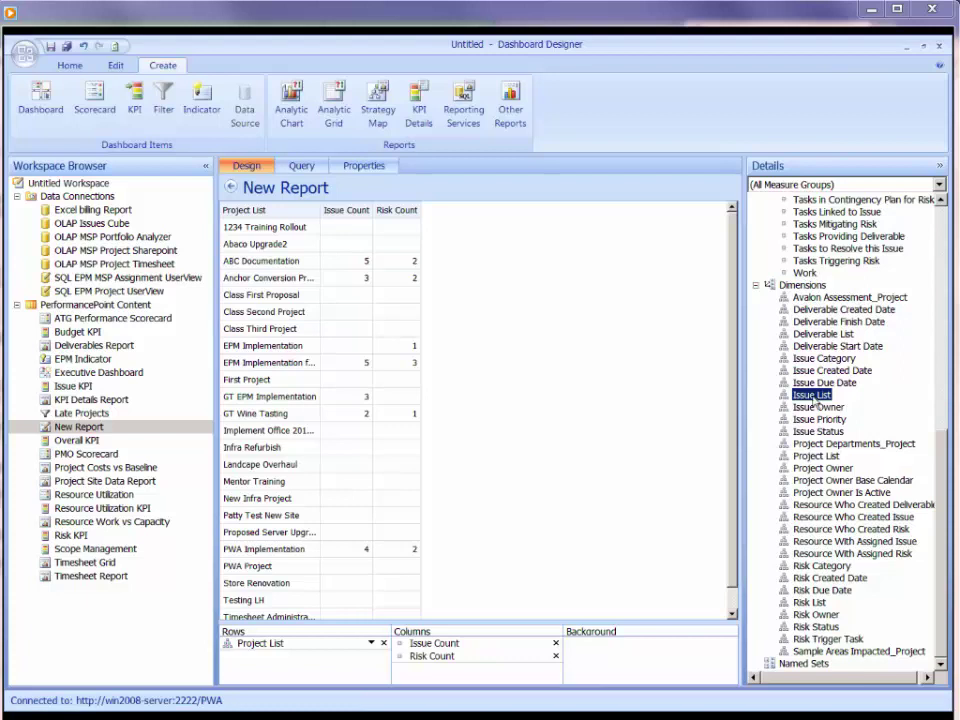
left_click_drag(815, 400, 280, 658)
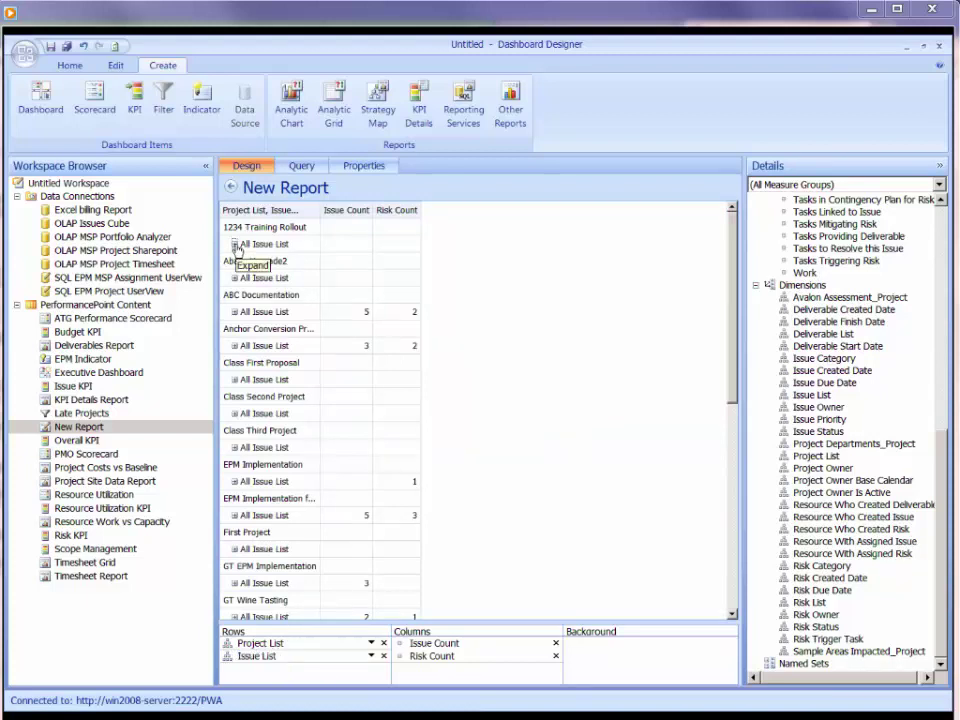
left_click(235, 245)
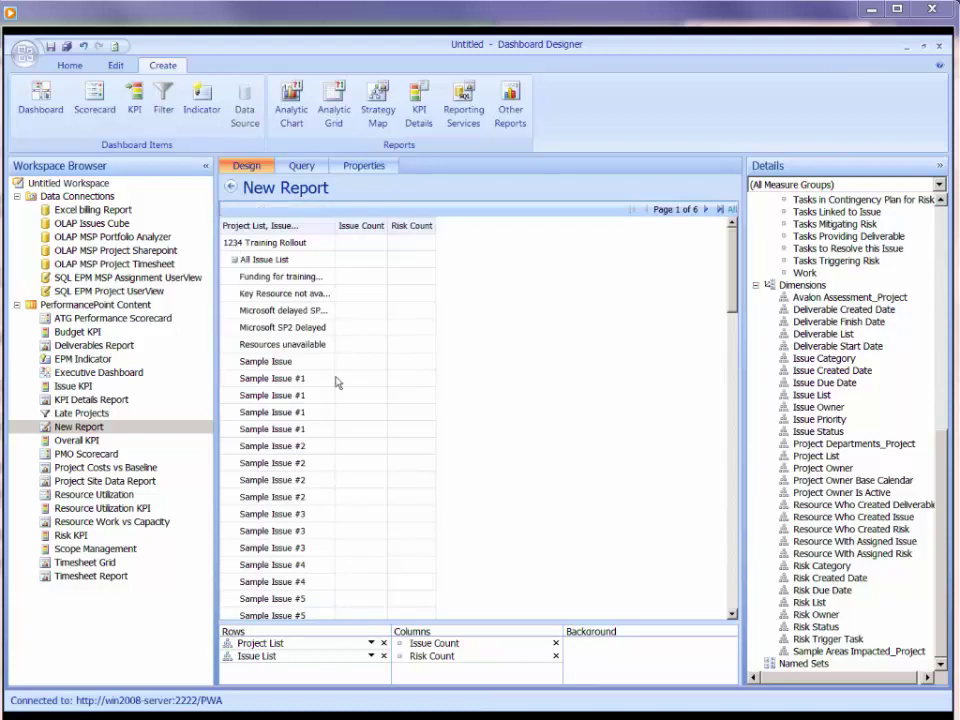
scroll(335, 382, "down", 2)
scroll(335, 382, "up", 3)
Exclude the All Issue List member from the Issue List rows, keeping only its children selected.
left_click(370, 656)
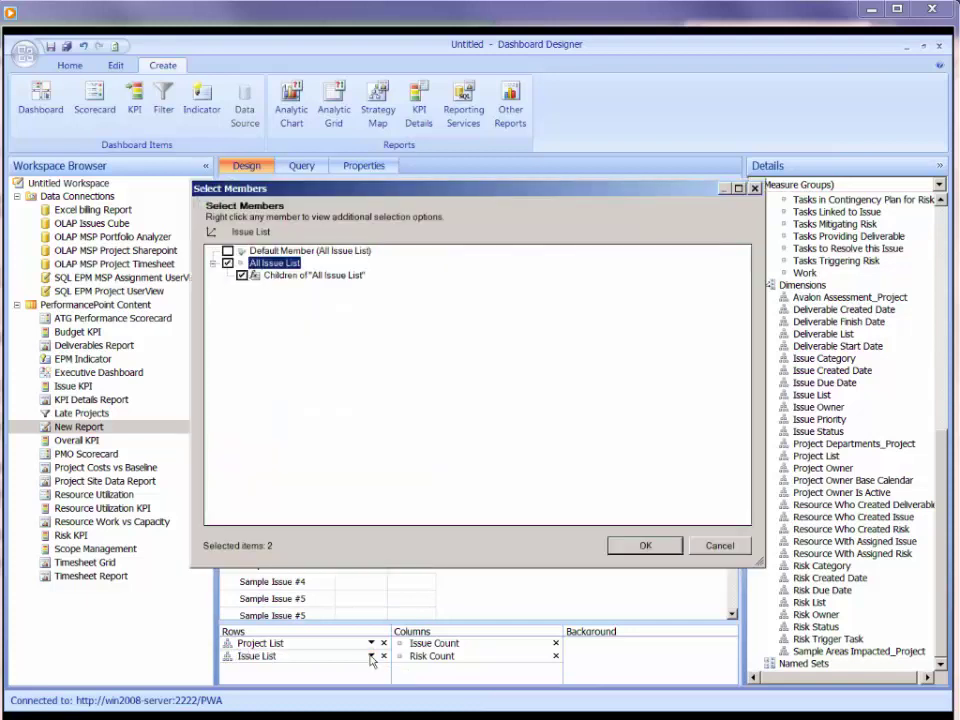
left_click(228, 263)
left_click(670, 545)
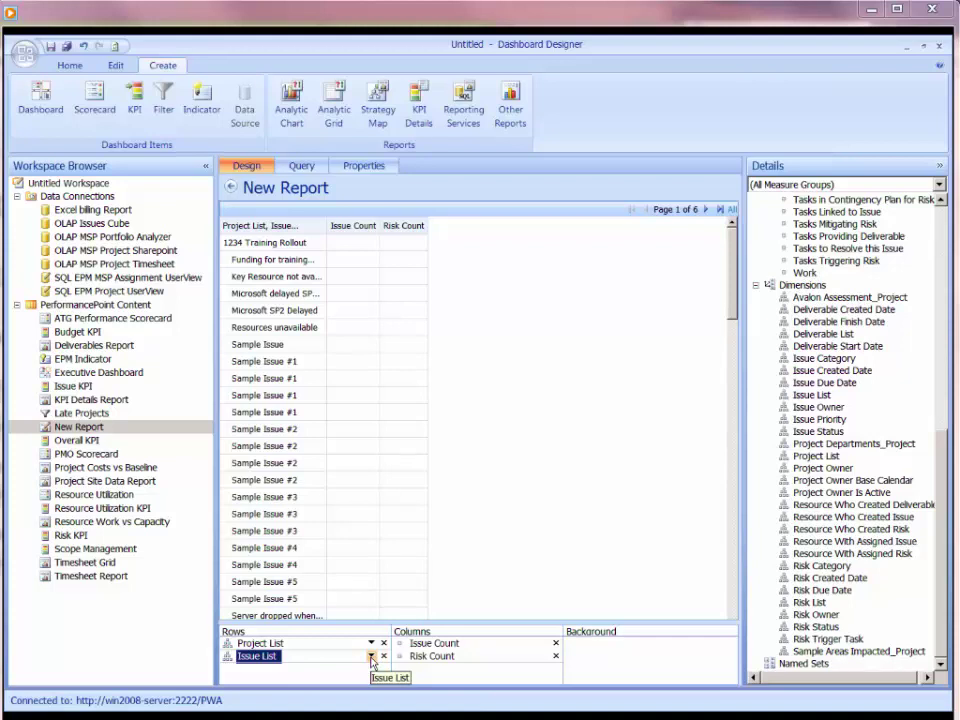
Check the Issue List member selection and remove the Issue List dimension from the rows.
left_click(371, 657)
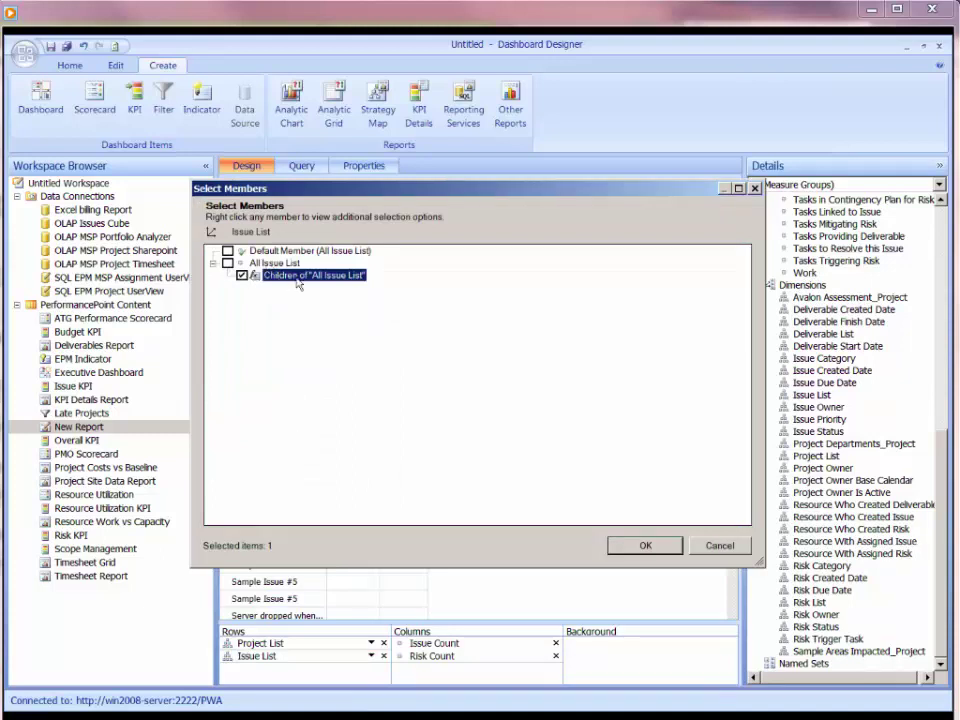
left_click(672, 550)
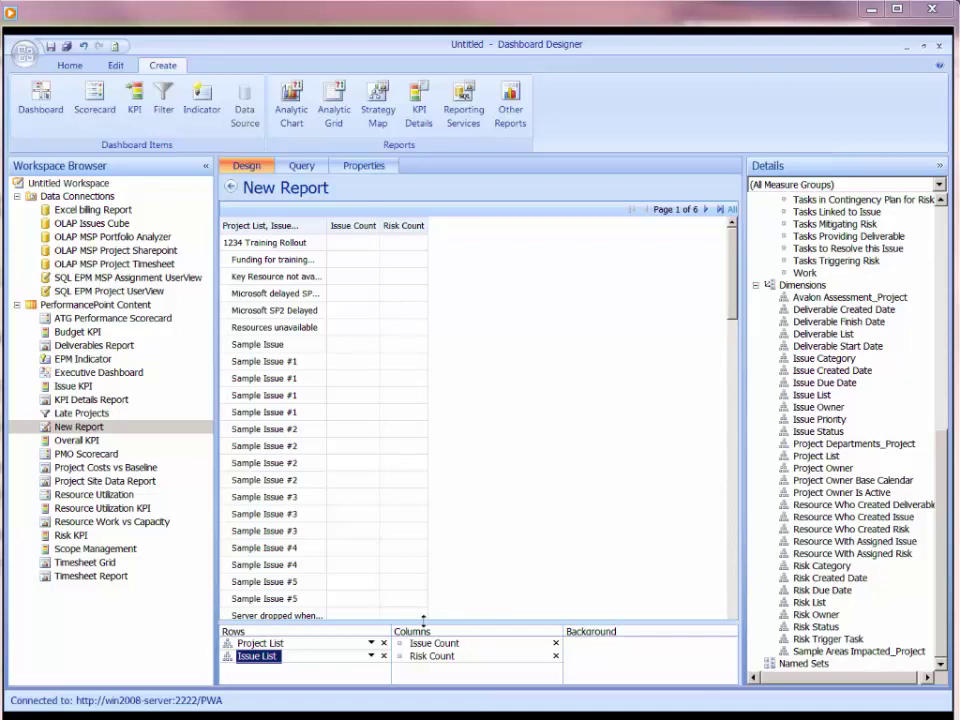
left_click(383, 656)
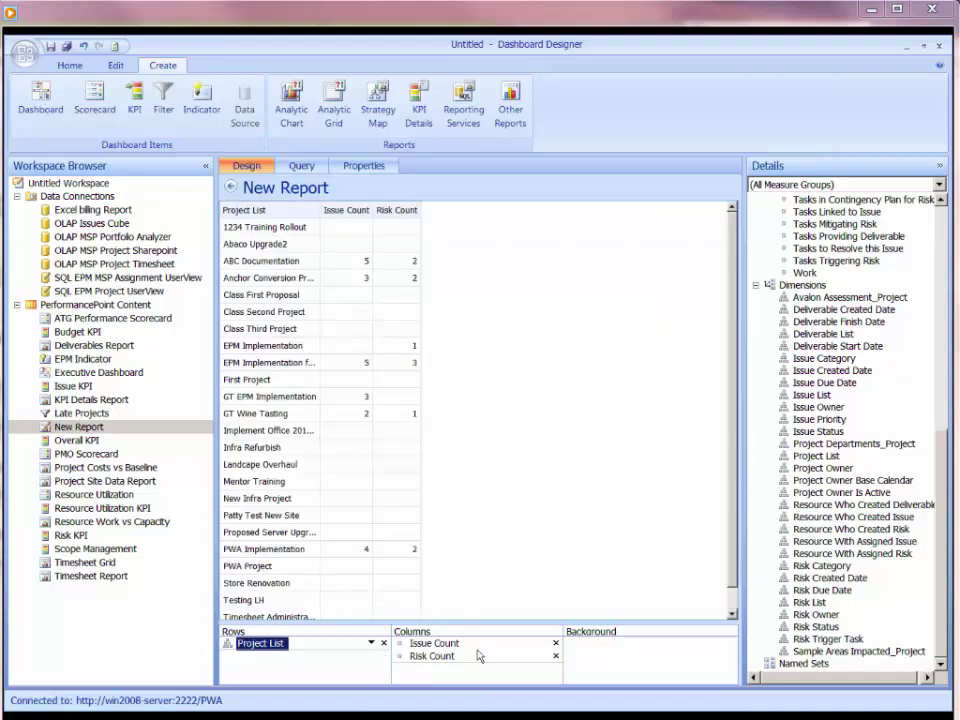
Add the Risk Cost measure to the report columns below Risk Count.
scroll(941, 520, "up", 6)
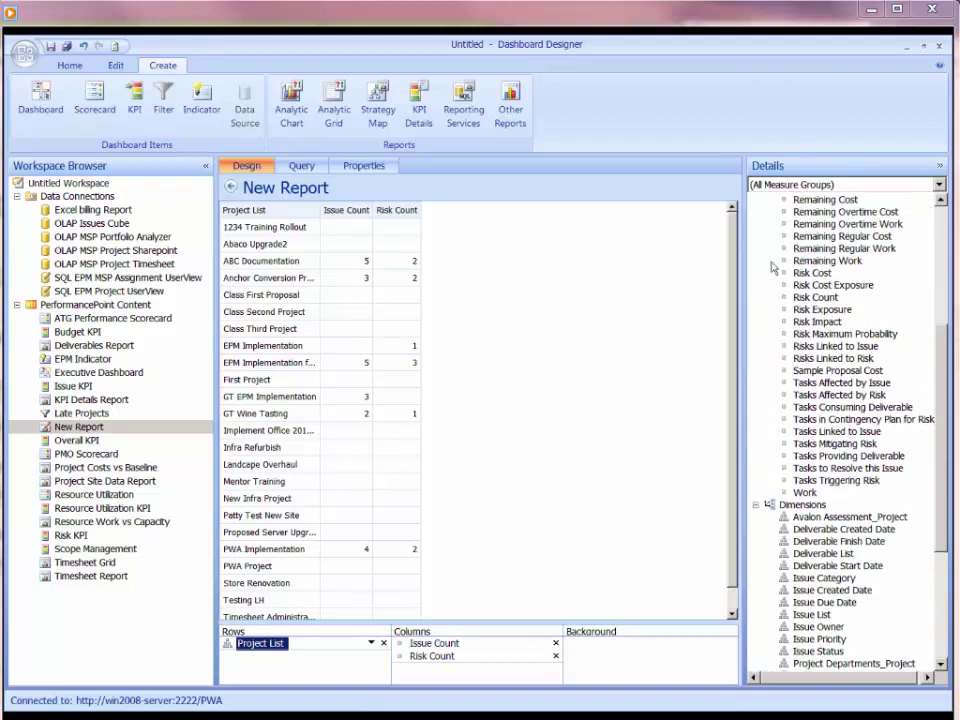
left_click(812, 273)
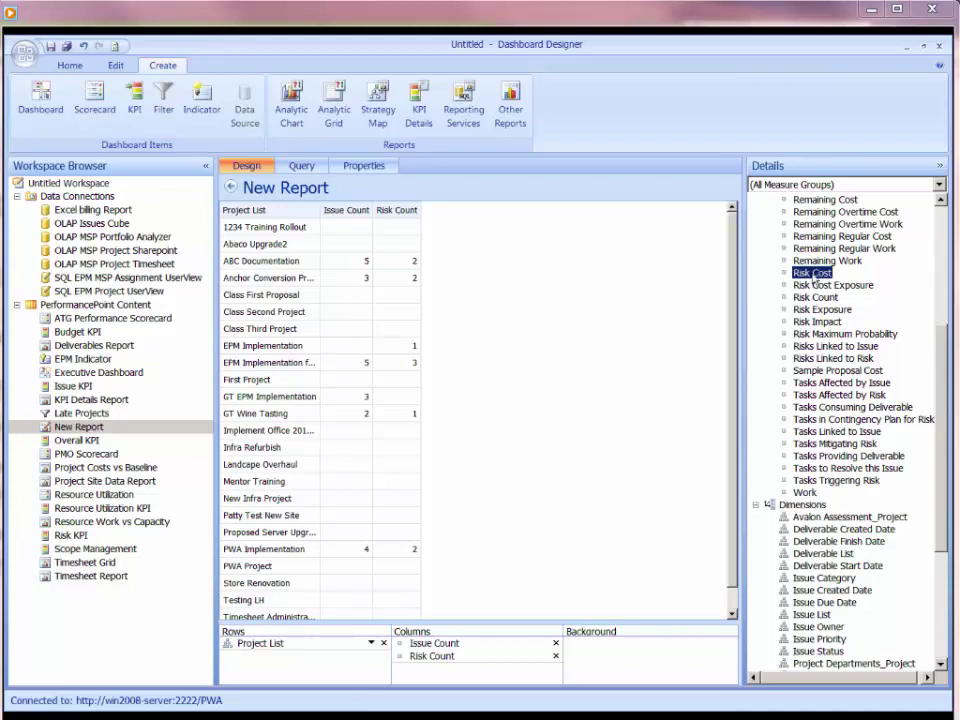
scroll(710, 270, "up", 5)
scroll(789, 362, "up", 1)
scroll(789, 362, "down", 4)
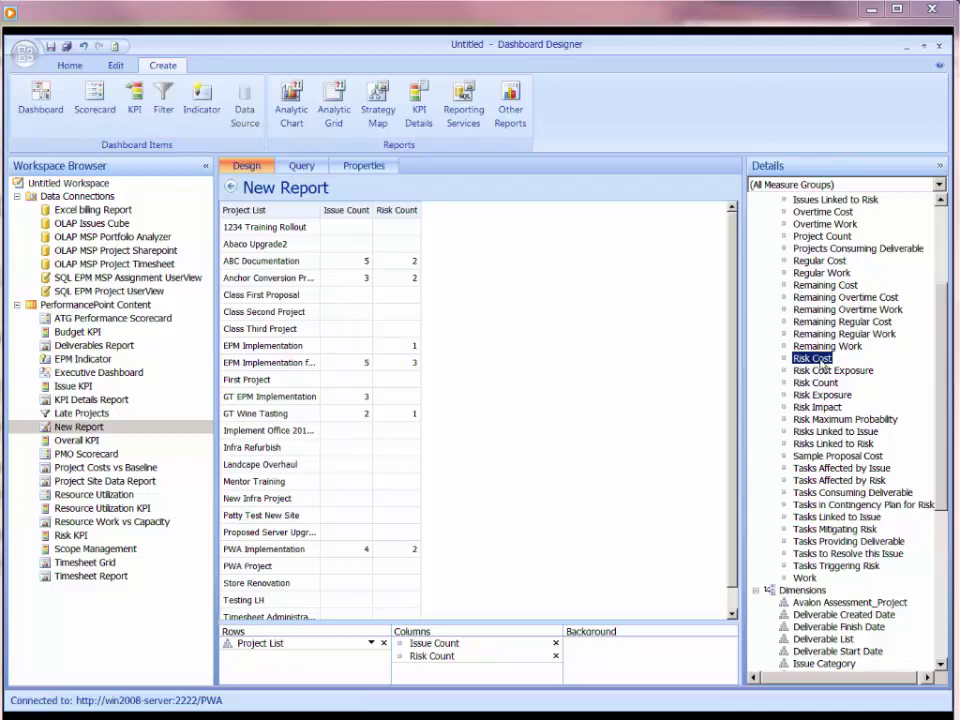
left_click_drag(820, 364, 547, 677)
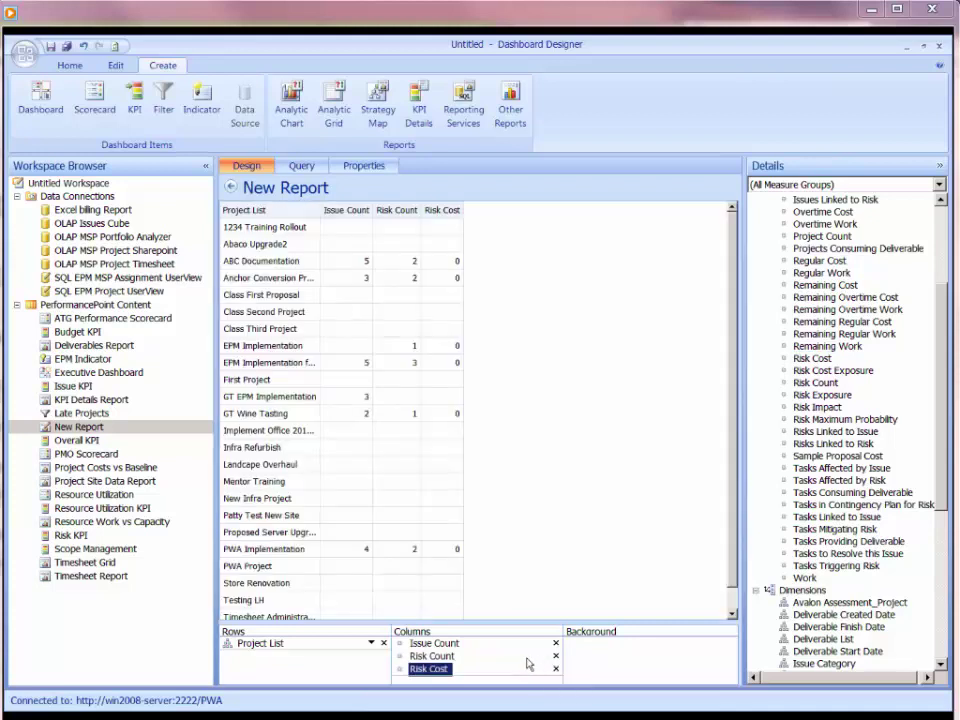
left_click(590, 340)
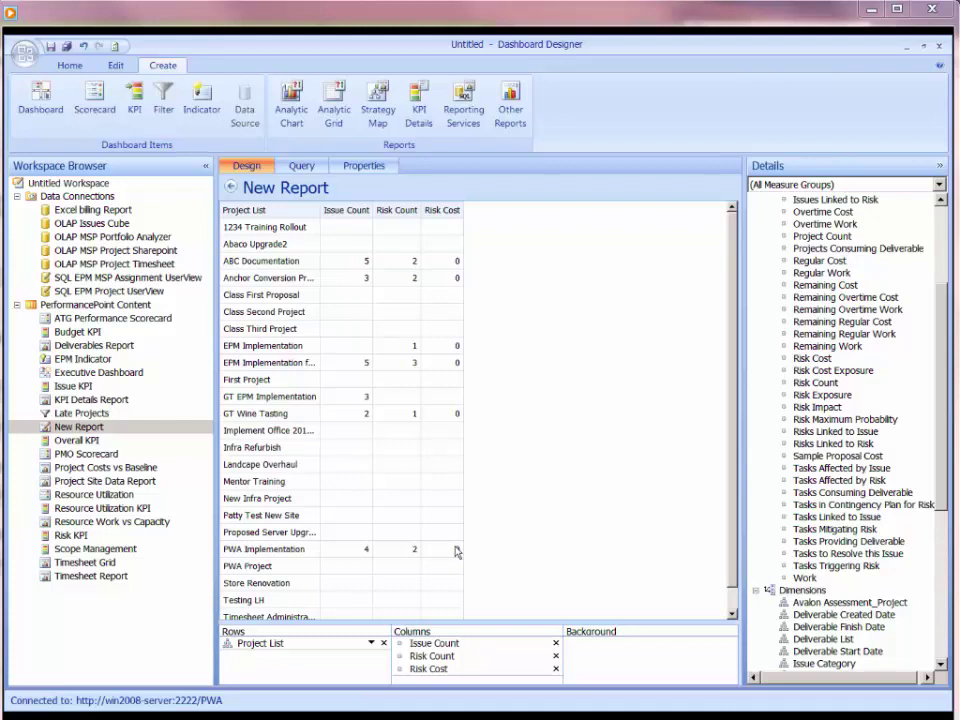
Add the Risk Impact measure to the report columns between Risk Count and Risk Cost.
left_click(830, 409)
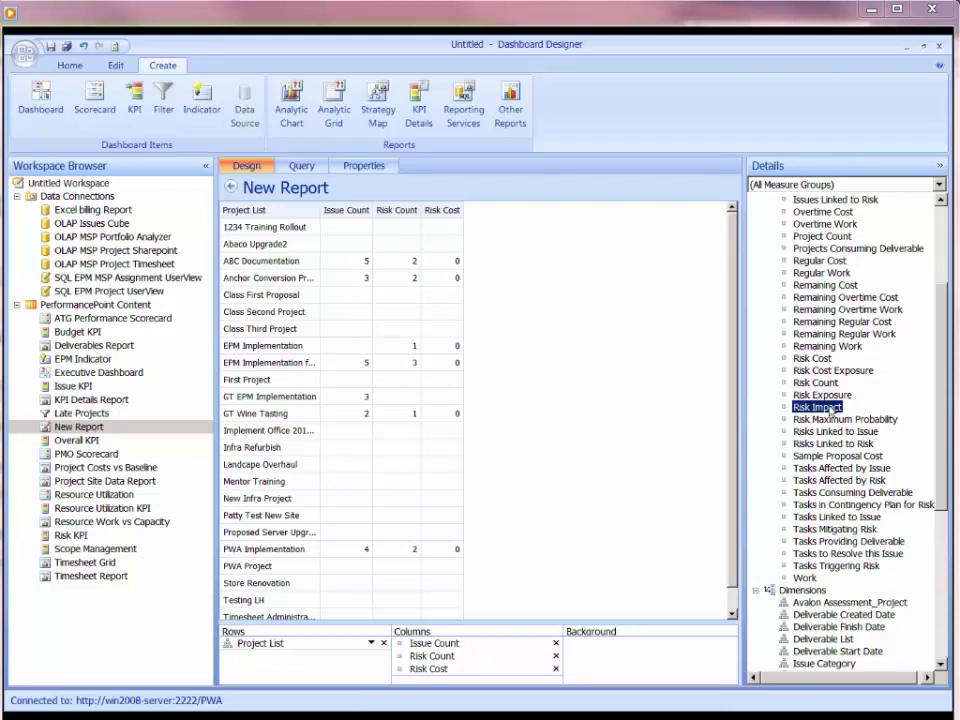
left_click_drag(830, 409, 531, 666)
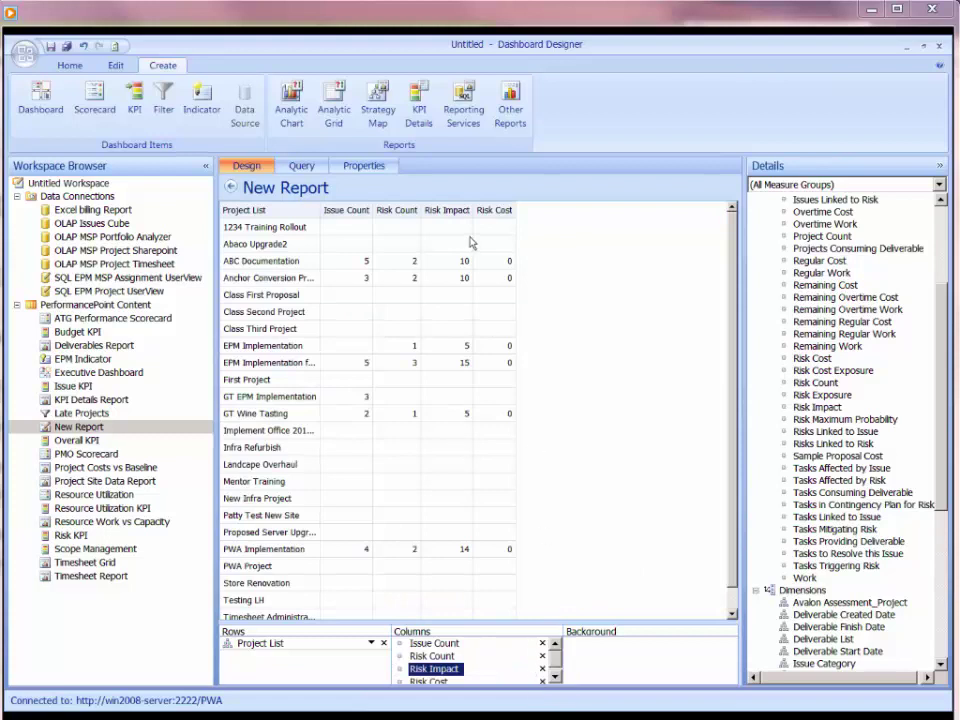
left_click(651, 224)
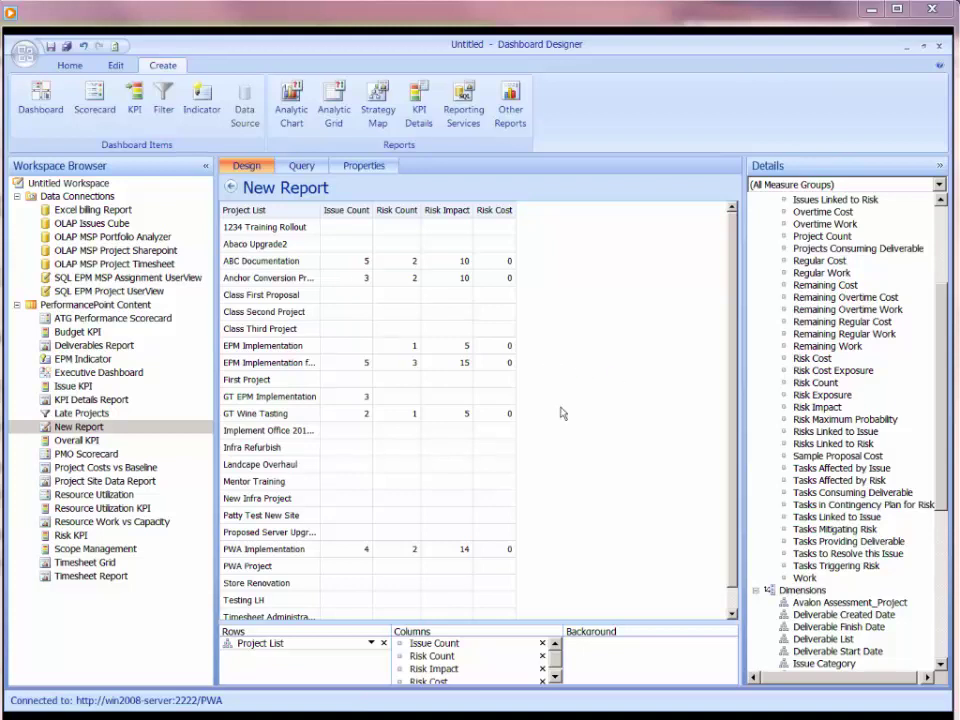
left_click_drag(787, 359, 835, 346)
left_click_drag(787, 371, 873, 368)
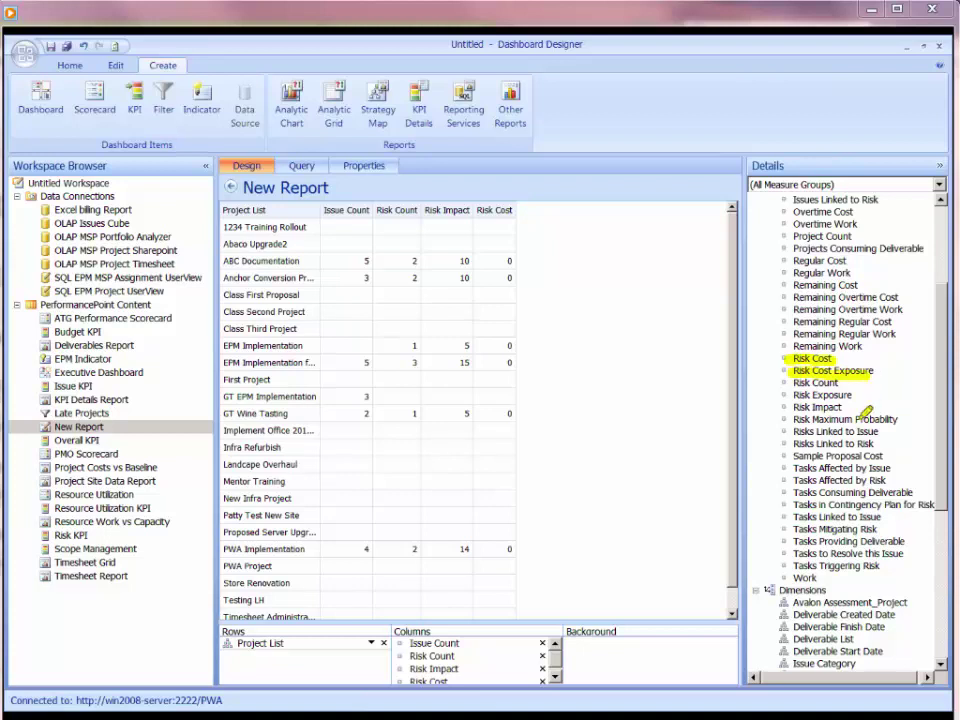
left_click_drag(789, 395, 852, 395)
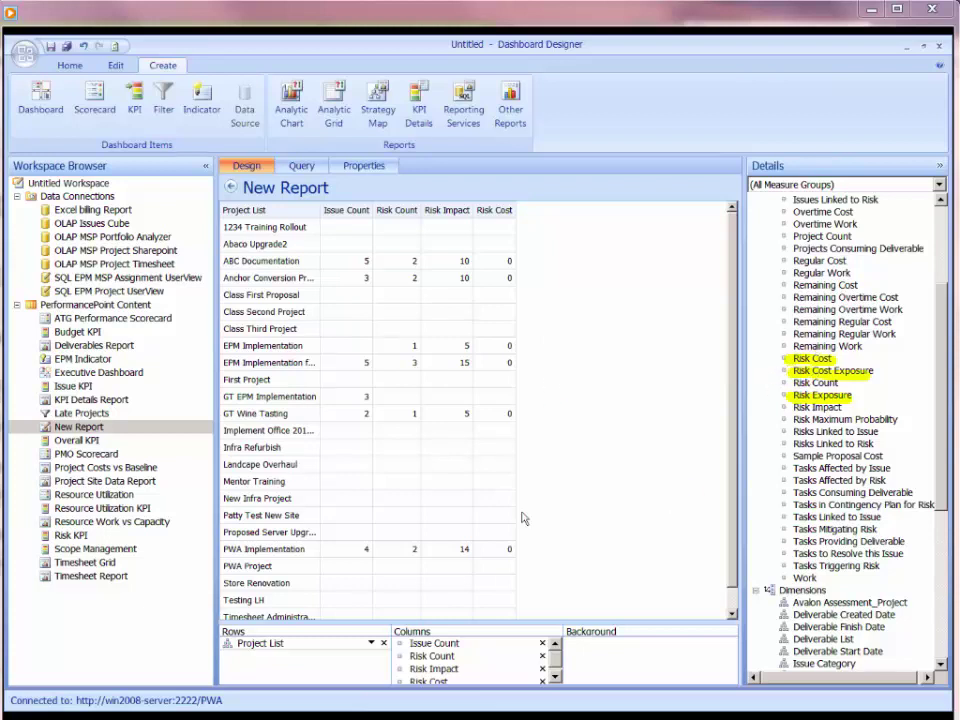
Remove the Risk Cost measure from the report columns.
left_click(542, 681)
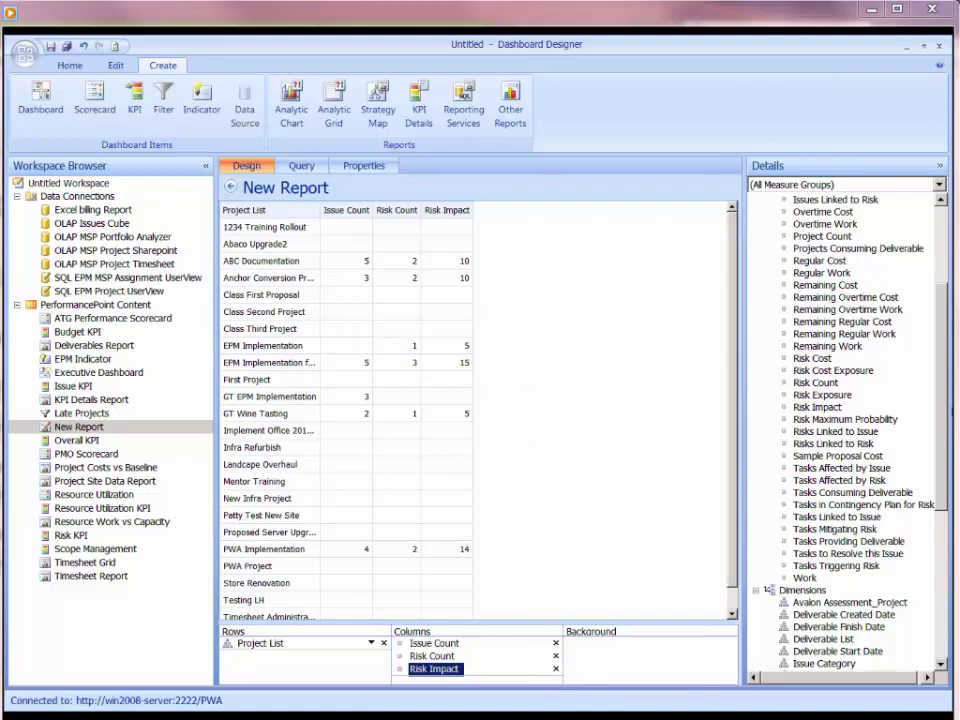
left_click_drag(944, 433, 937, 592)
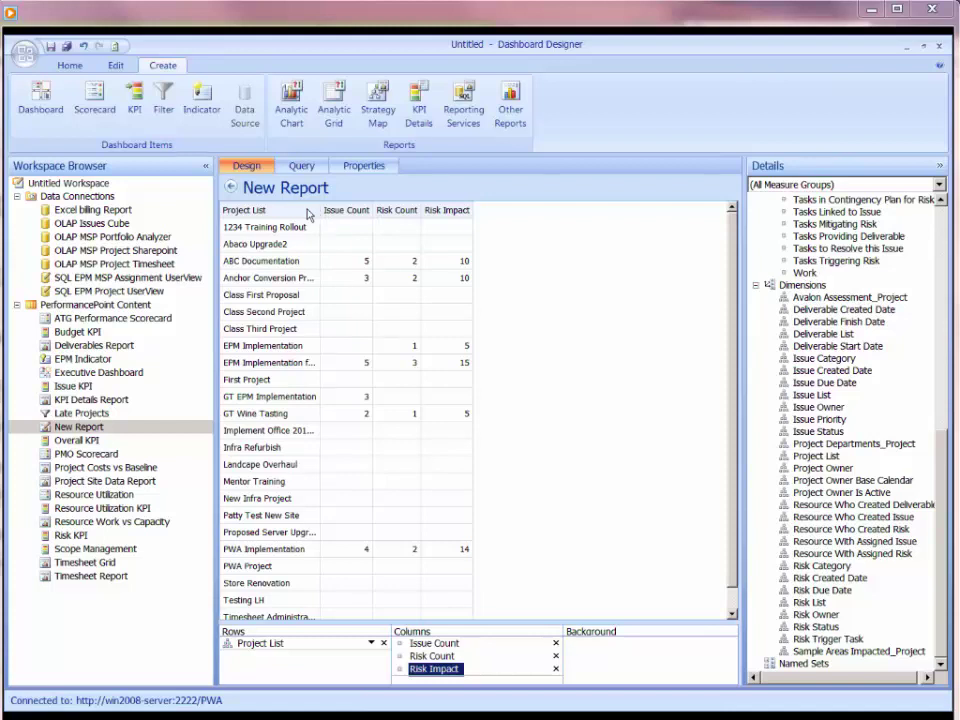
Rename the report as Issue Risk Analysis Report and save it.
left_click(363, 166)
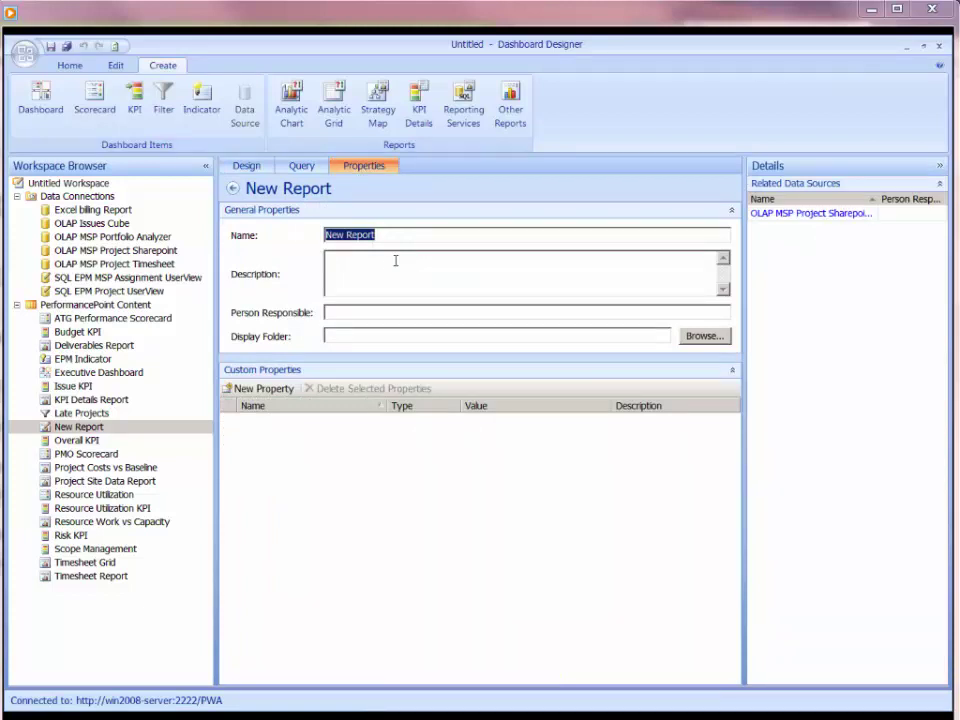
type("Issue Risk Analy")
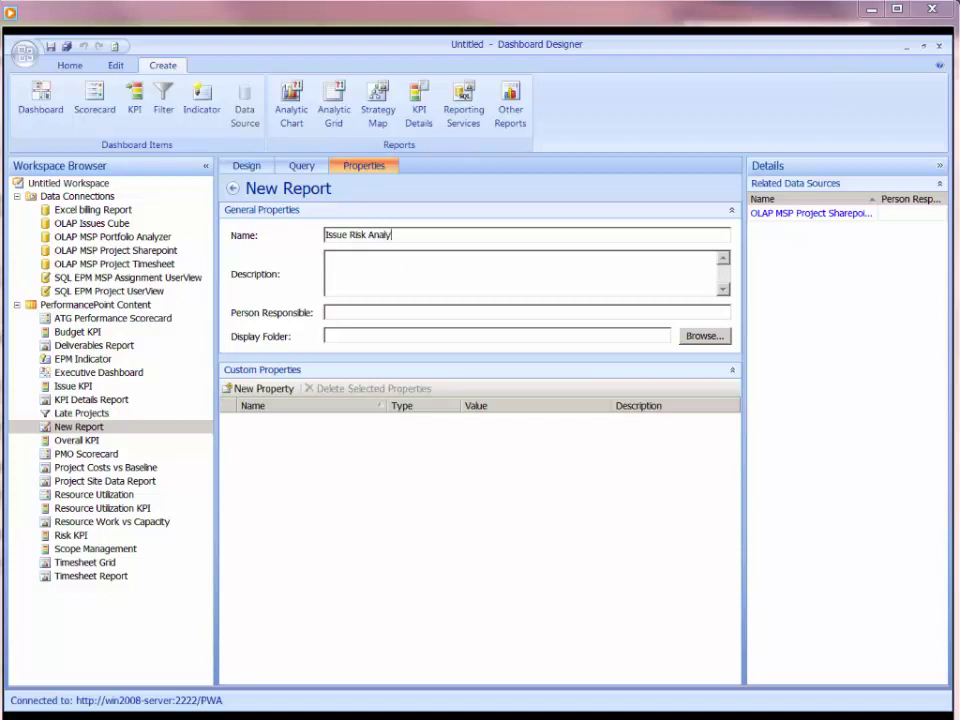
type("sis Report")
left_click(381, 272)
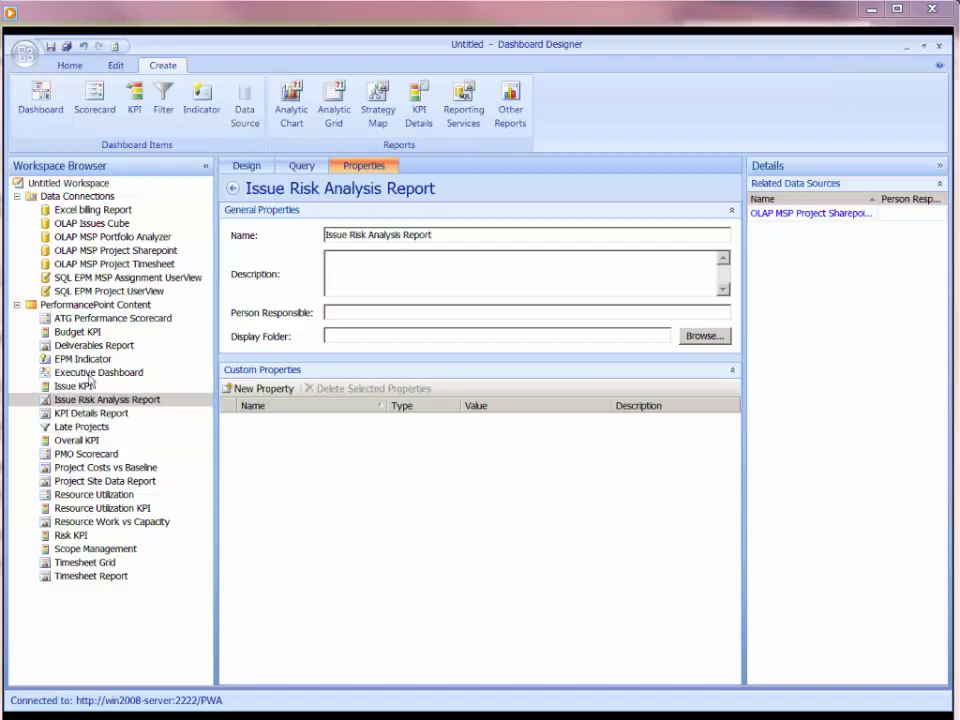
right_click(72, 399)
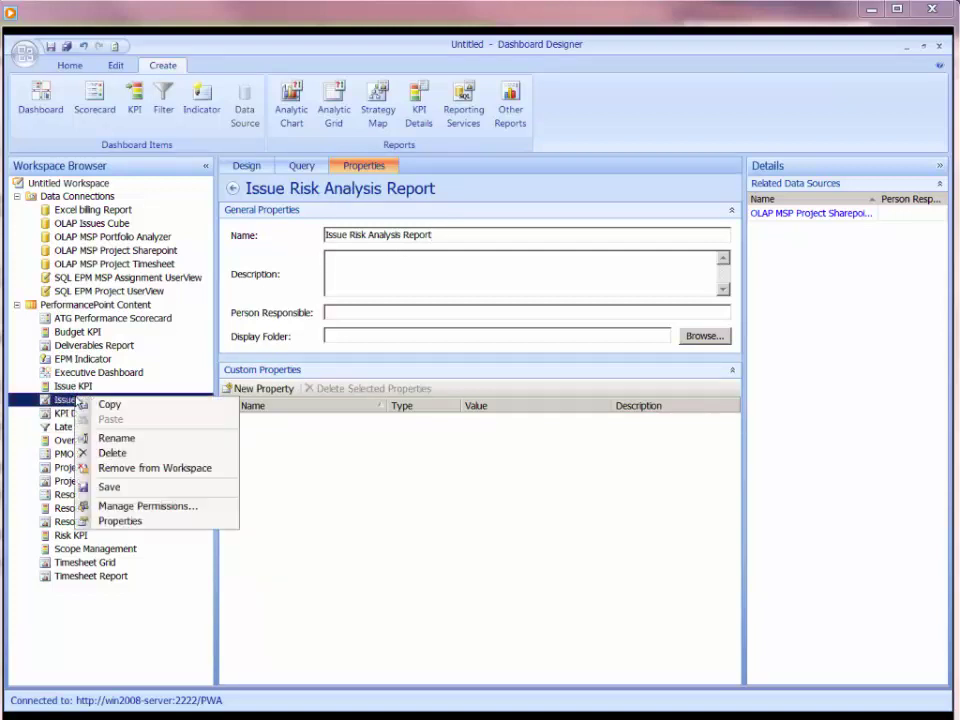
left_click(118, 487)
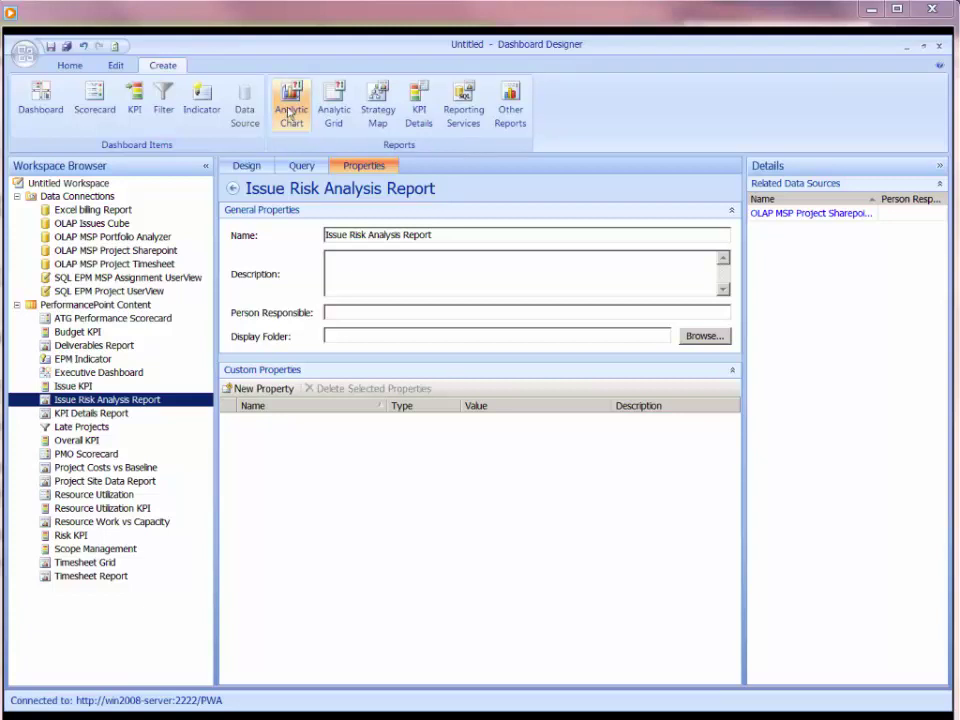
Create an analytic chart report on the OLAP MSP Project Sharepoint data source, keeping its default name.
left_click(289, 113)
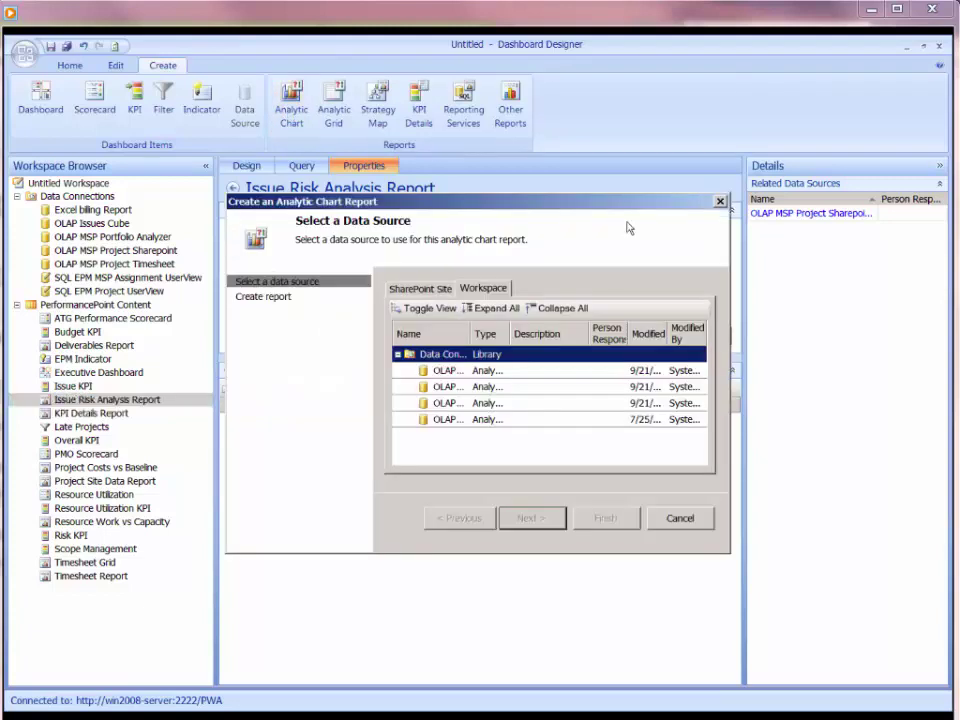
double_click(512, 333)
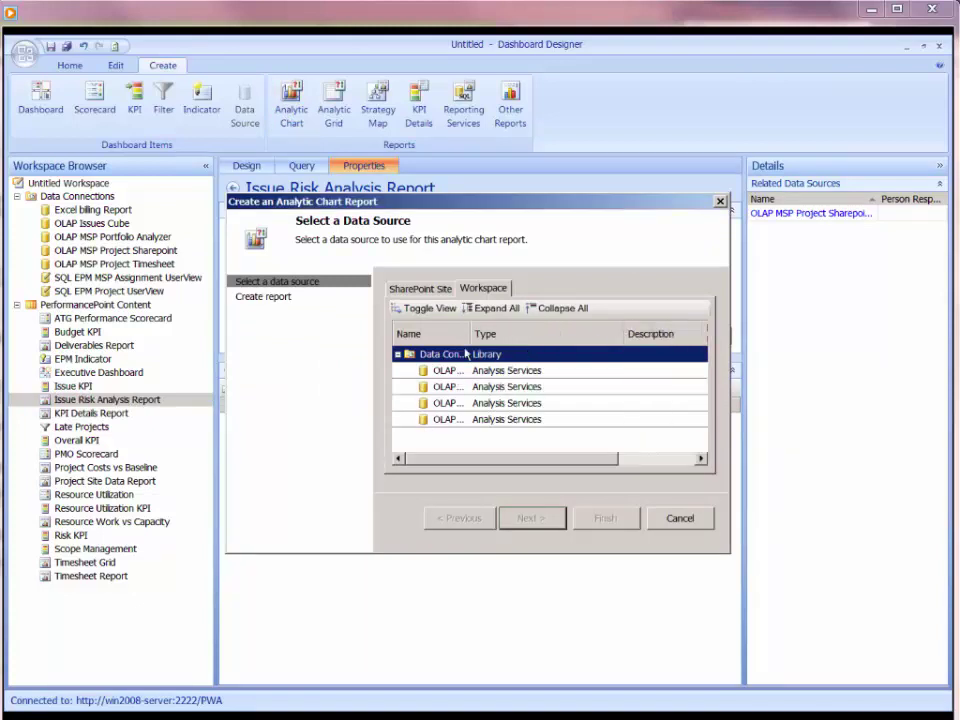
double_click(513, 333)
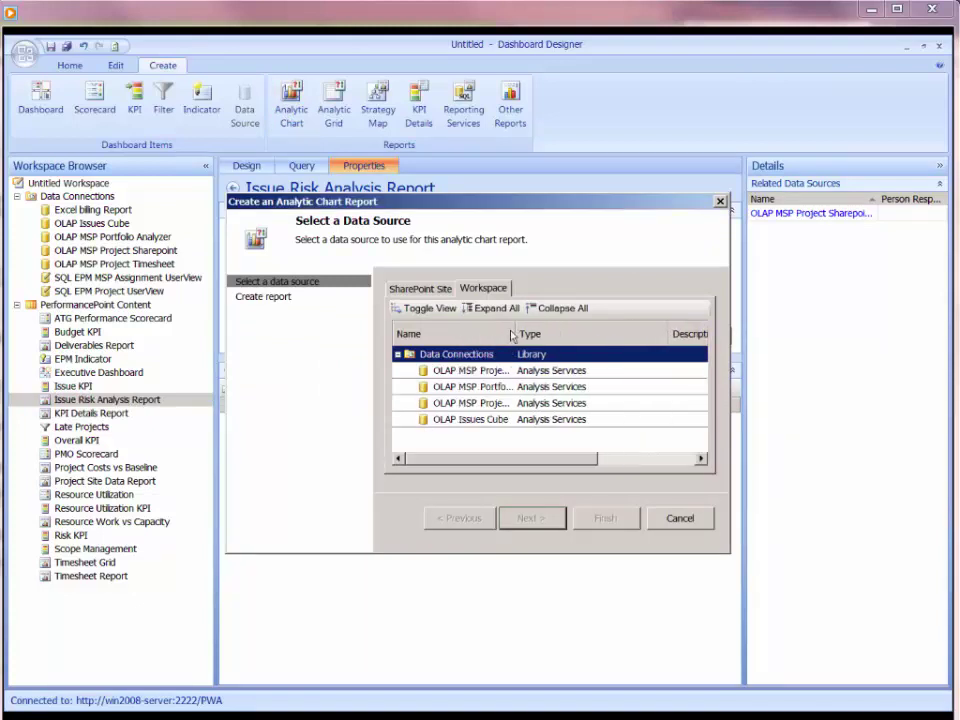
left_click(462, 371)
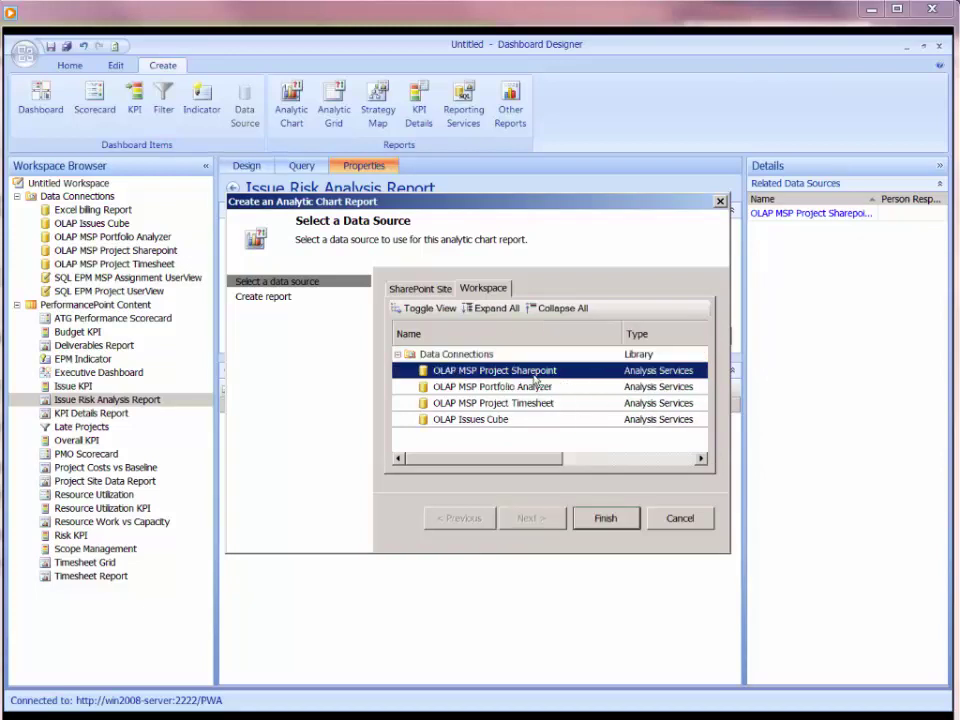
left_click(614, 521)
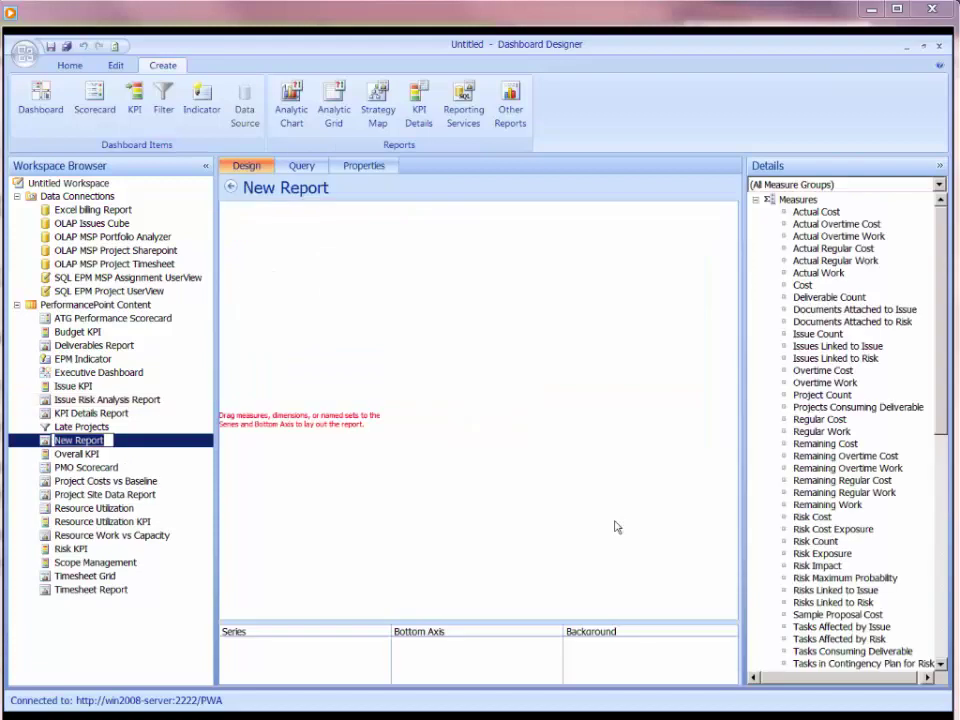
left_click(234, 456)
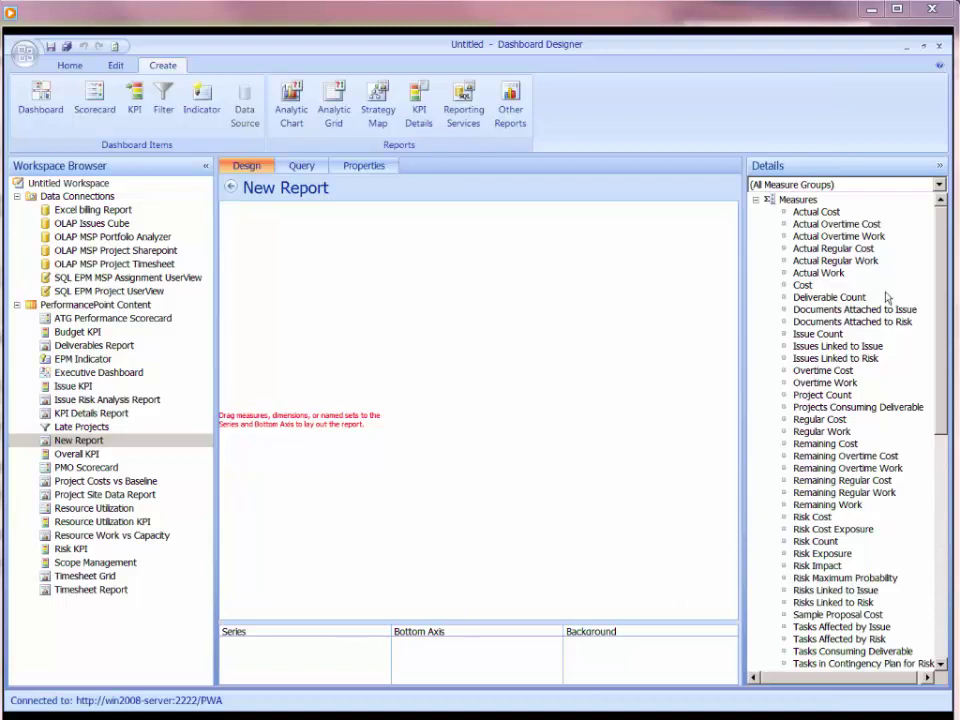
Place the Issue Count measure on the chart's bottom axis and add the Risk Count measure below it.
mouse_move(940, 283)
left_mouse_down()
mouse_move(942, 321)
mouse_move(945, 268)
mouse_move(946, 305)
left_mouse_up()
left_click(818, 297)
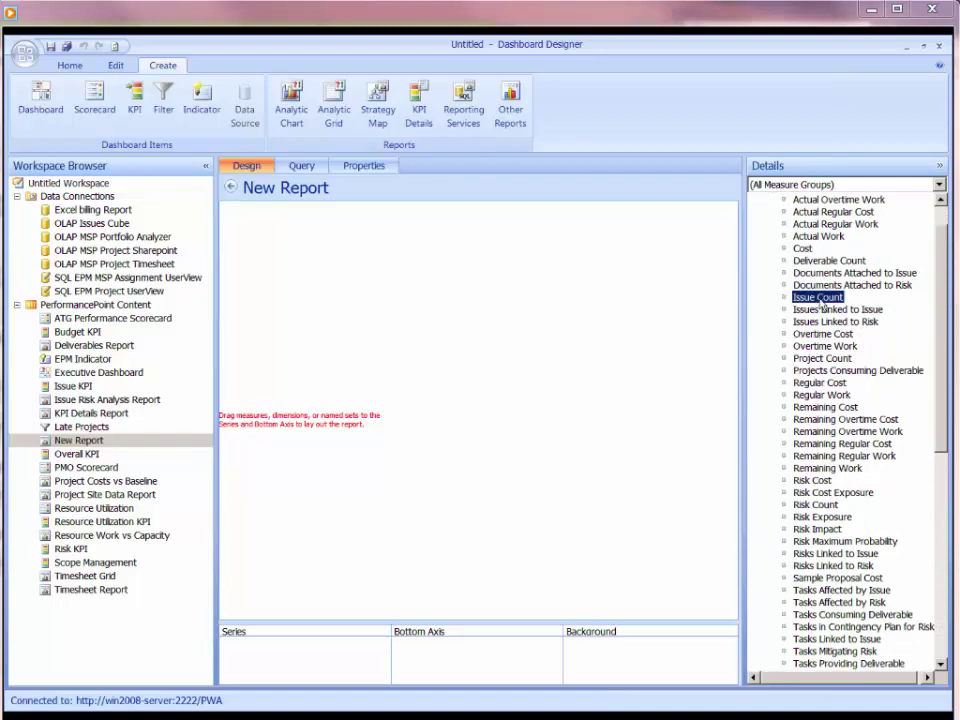
left_click_drag(822, 304, 337, 660)
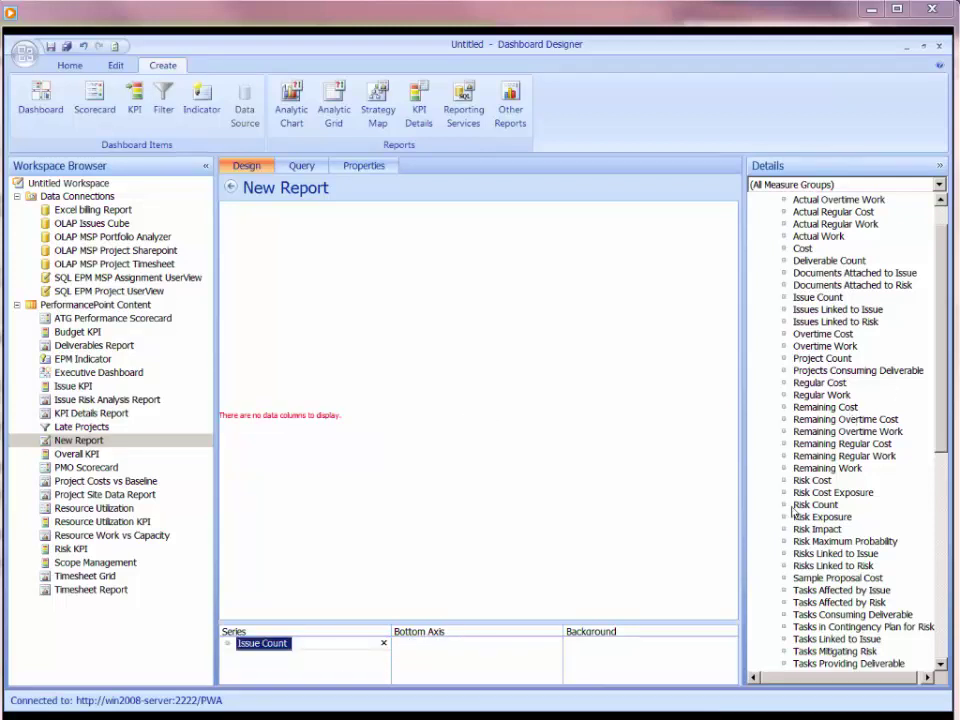
left_click(829, 506)
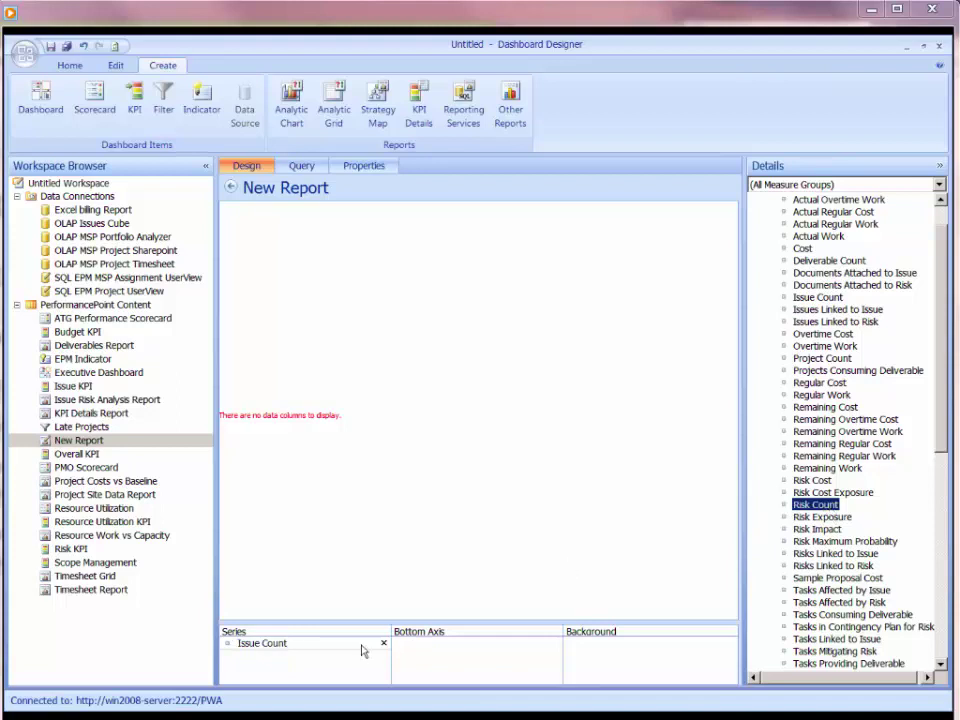
left_click_drag(364, 646, 460, 652)
left_click(818, 505)
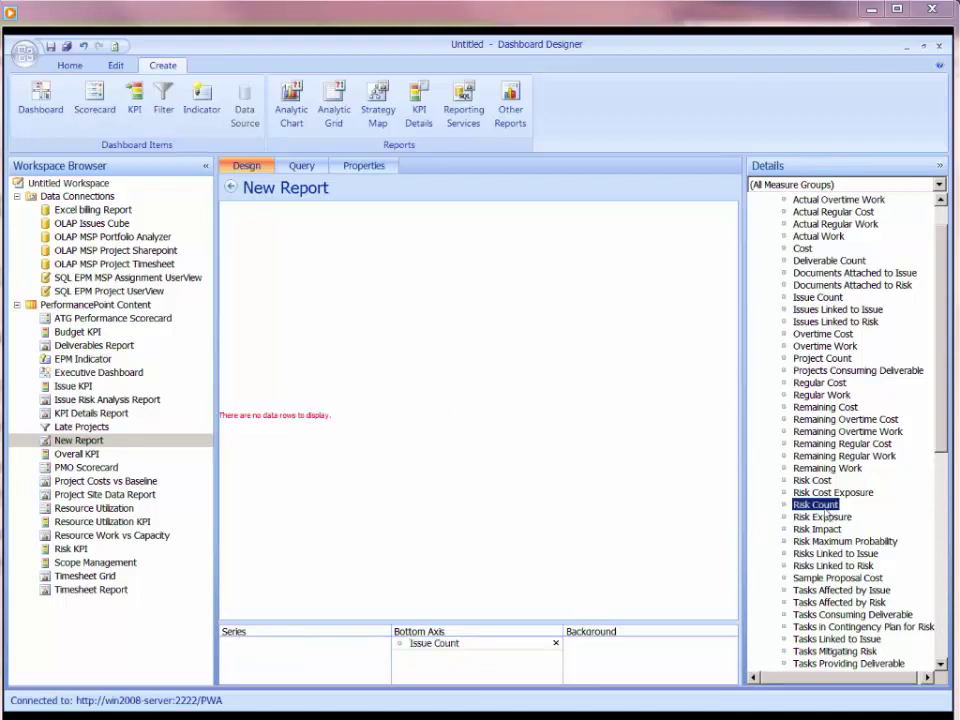
left_click_drag(816, 505, 507, 678)
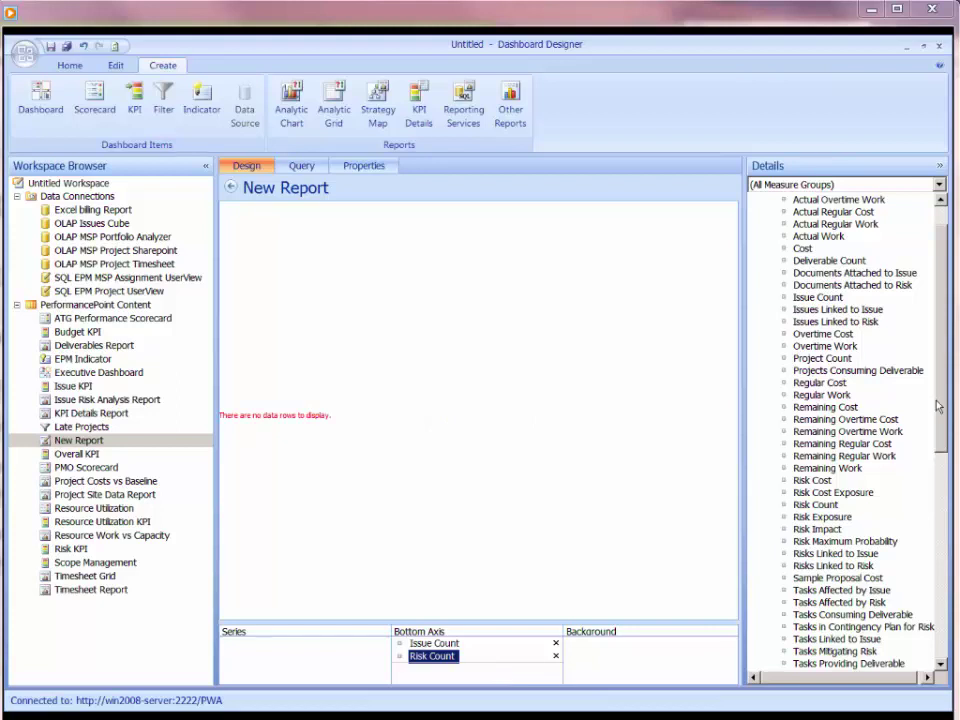
Add the Project List dimension to the chart's series and deselect its default member.
left_click_drag(937, 405, 931, 604)
left_click_drag(815, 480, 326, 645)
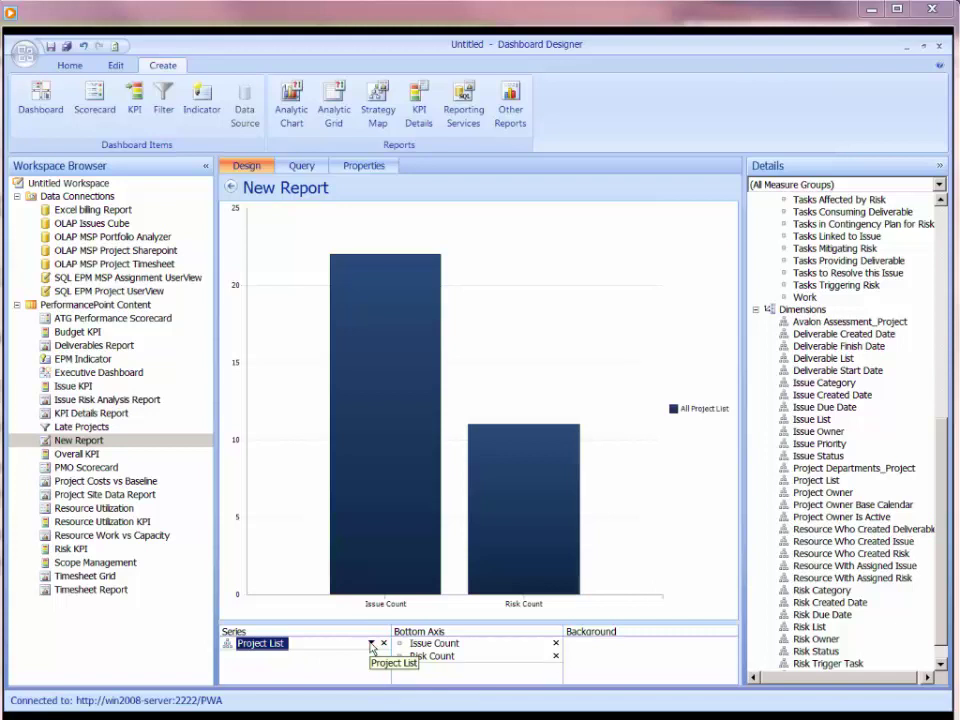
left_click(371, 644)
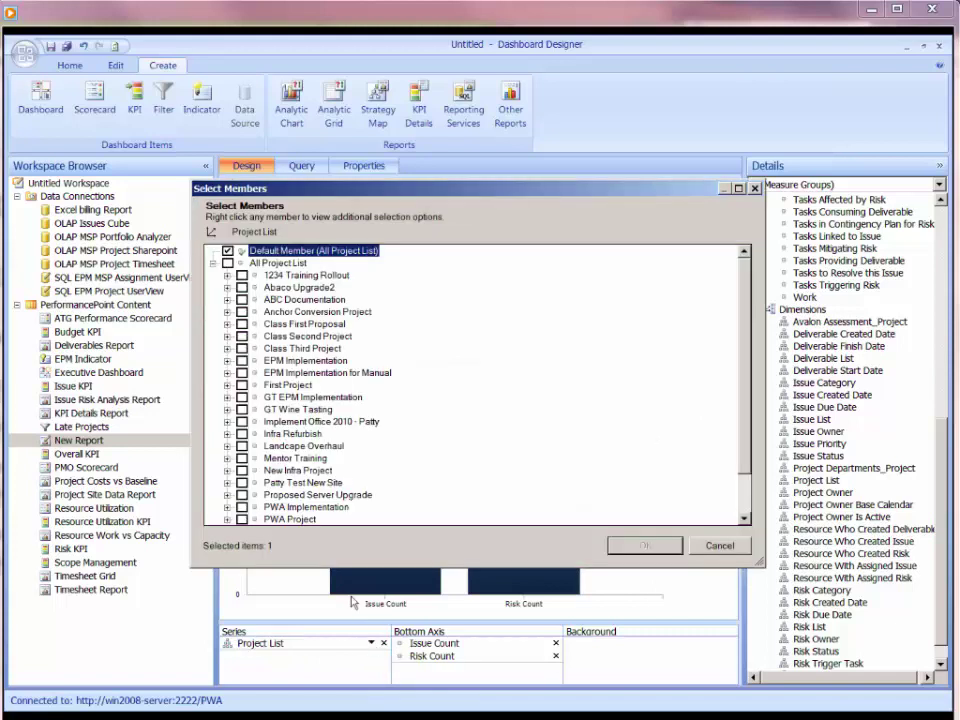
left_click(228, 251)
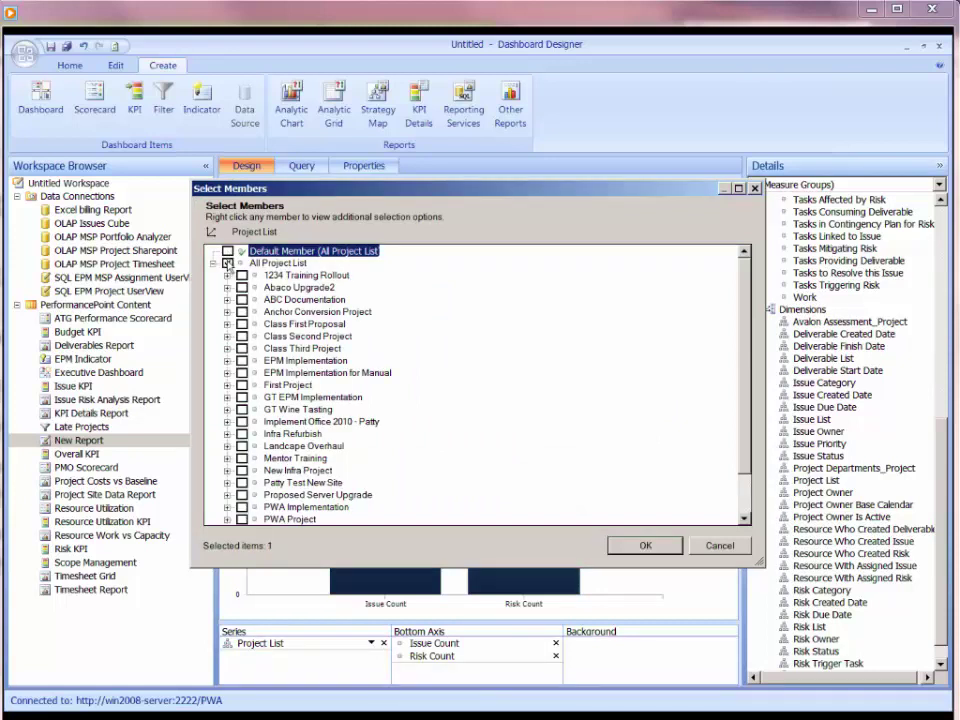
Try selecting All Project List, the first four projects individually, and the children of ABC Documentation as series members.
left_click(228, 263)
scroll(731, 465, "down", 2)
scroll(556, 299, "up", 3)
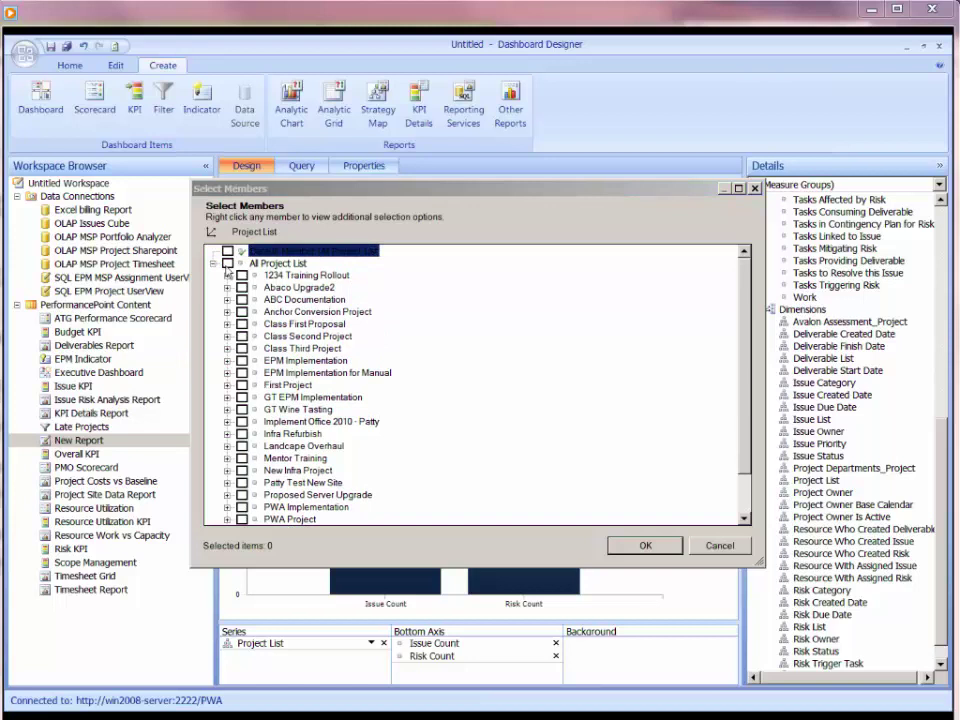
left_click(227, 264)
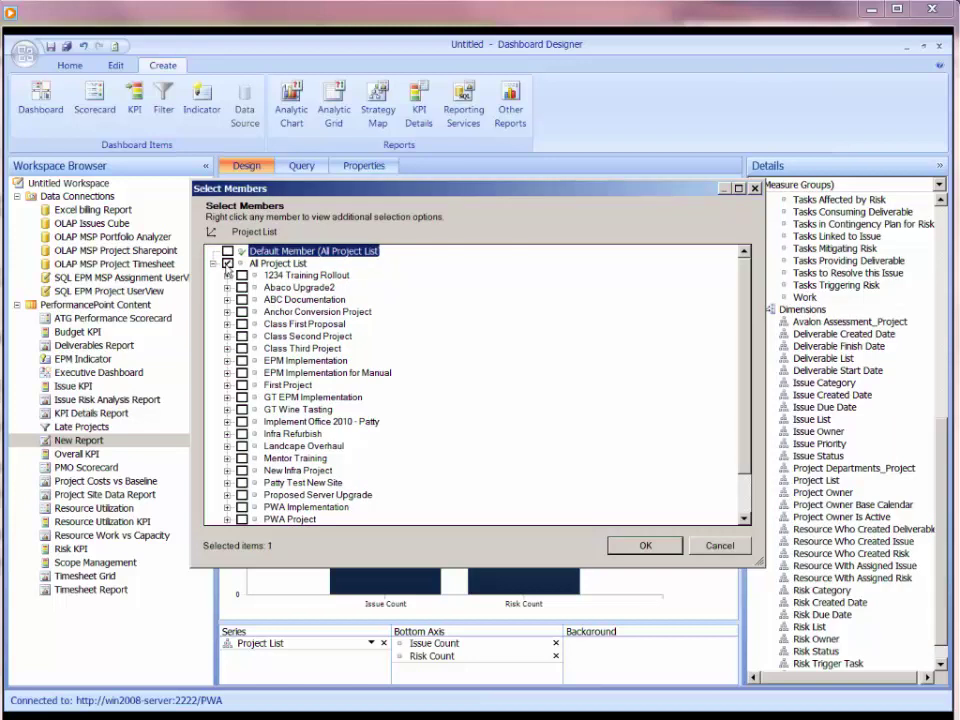
left_click(242, 287)
right_click(366, 301)
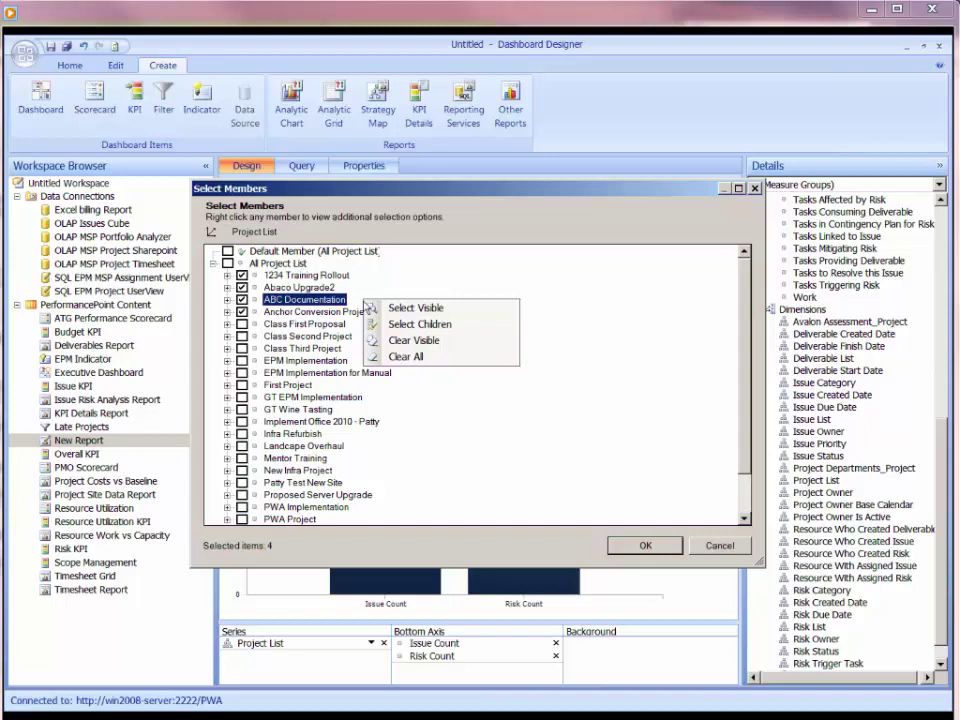
left_click(415, 326)
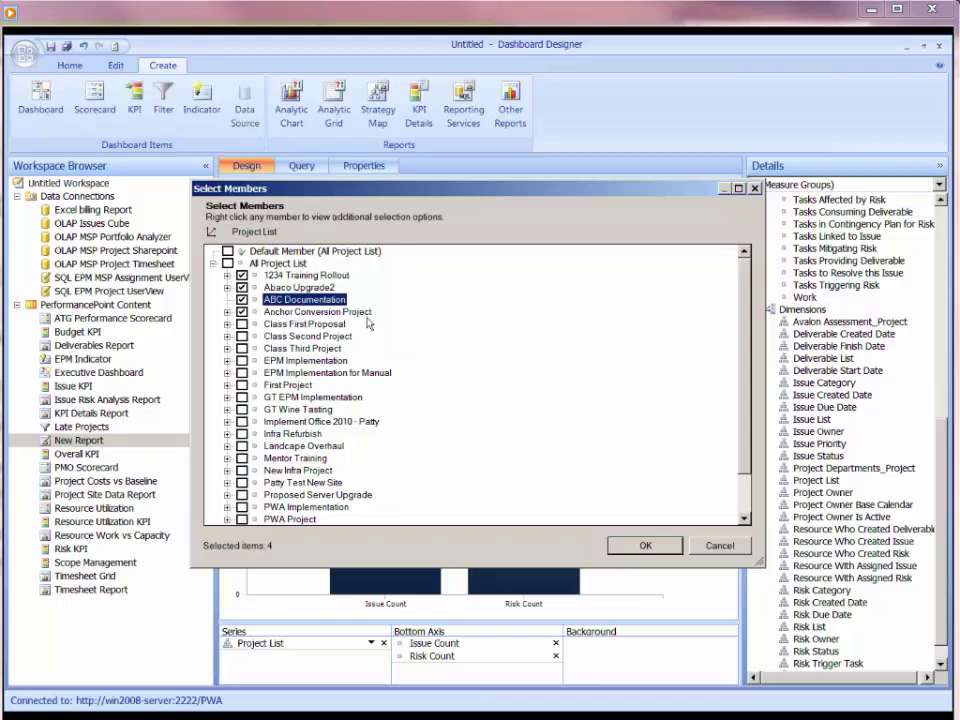
Select all visible projects under All Project List except Timesheet Administrative Work Items and Unknown, and apply the selection.
right_click(274, 264)
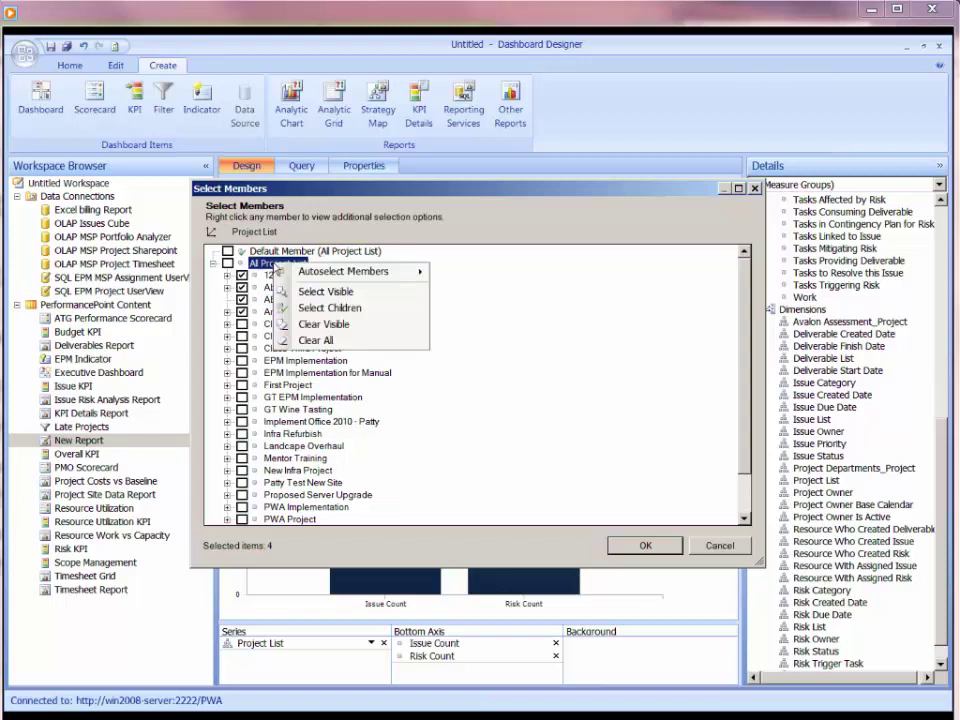
left_click(328, 292)
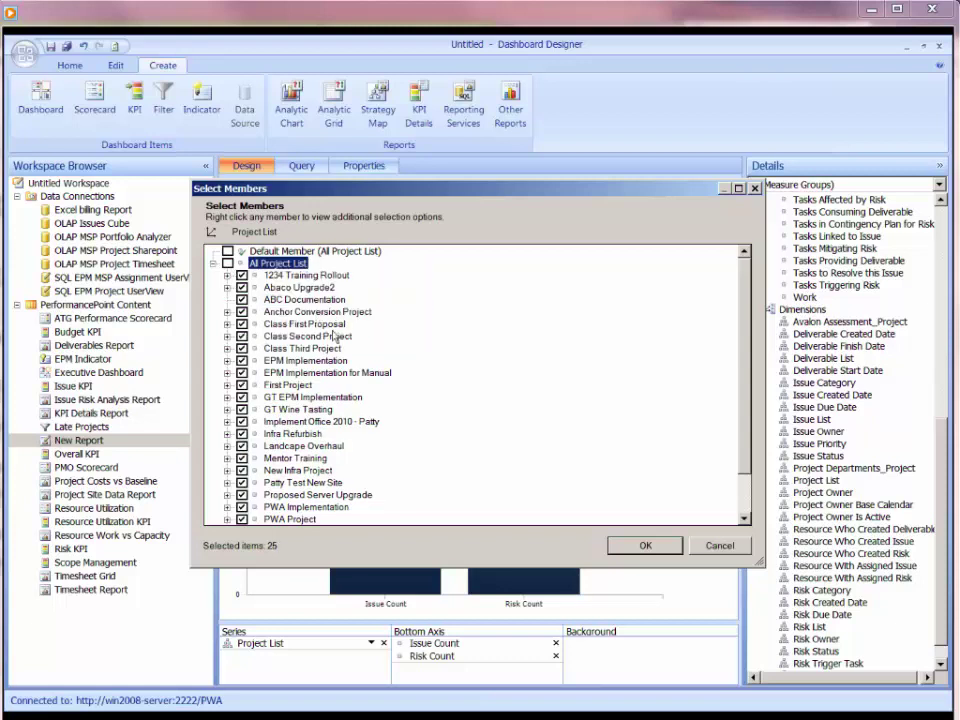
scroll(344, 329, "down", 2)
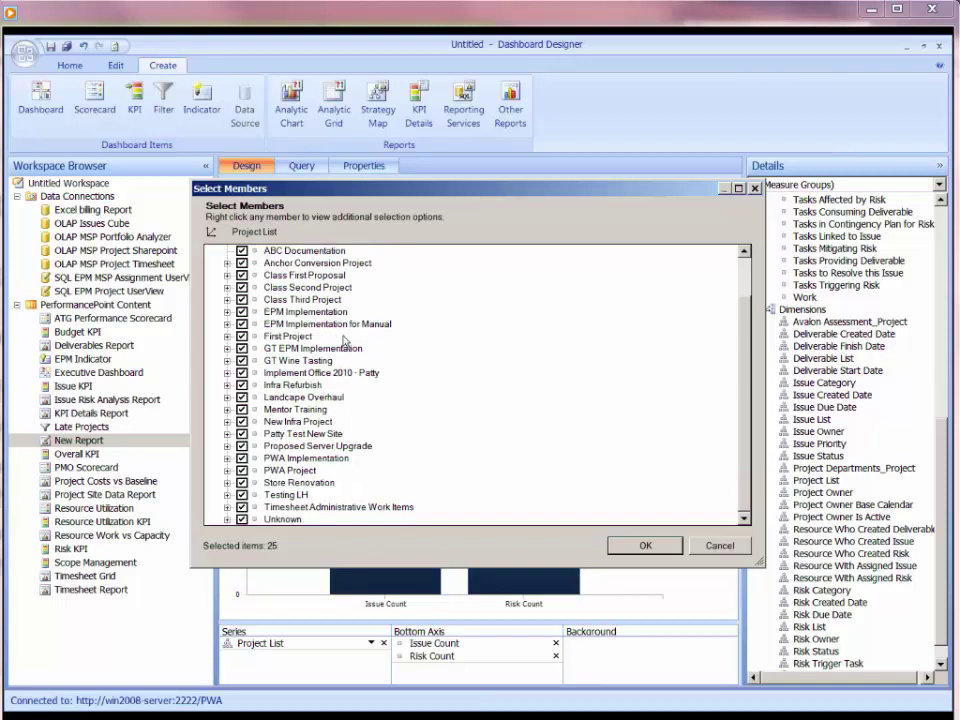
left_click(241, 519)
left_click(241, 507)
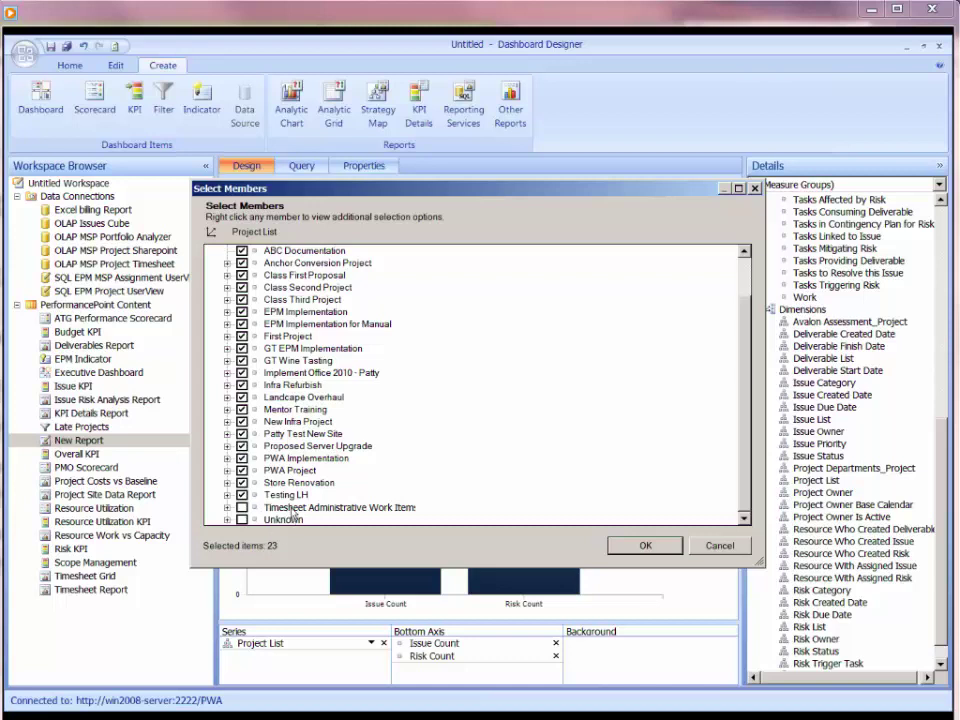
scroll(558, 370, "up", 2)
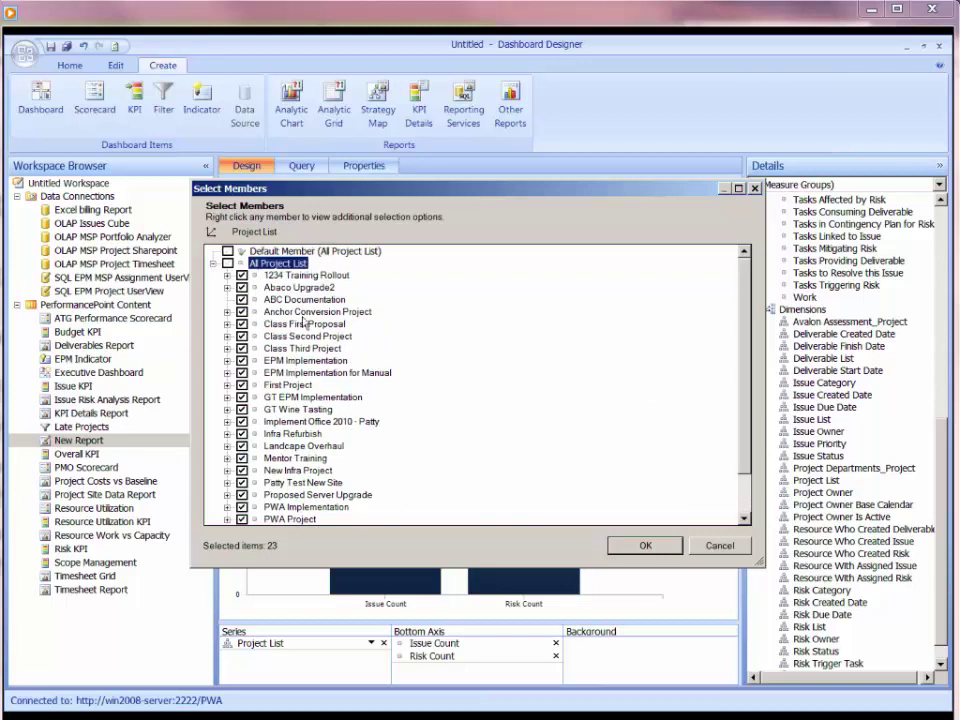
left_click(655, 548)
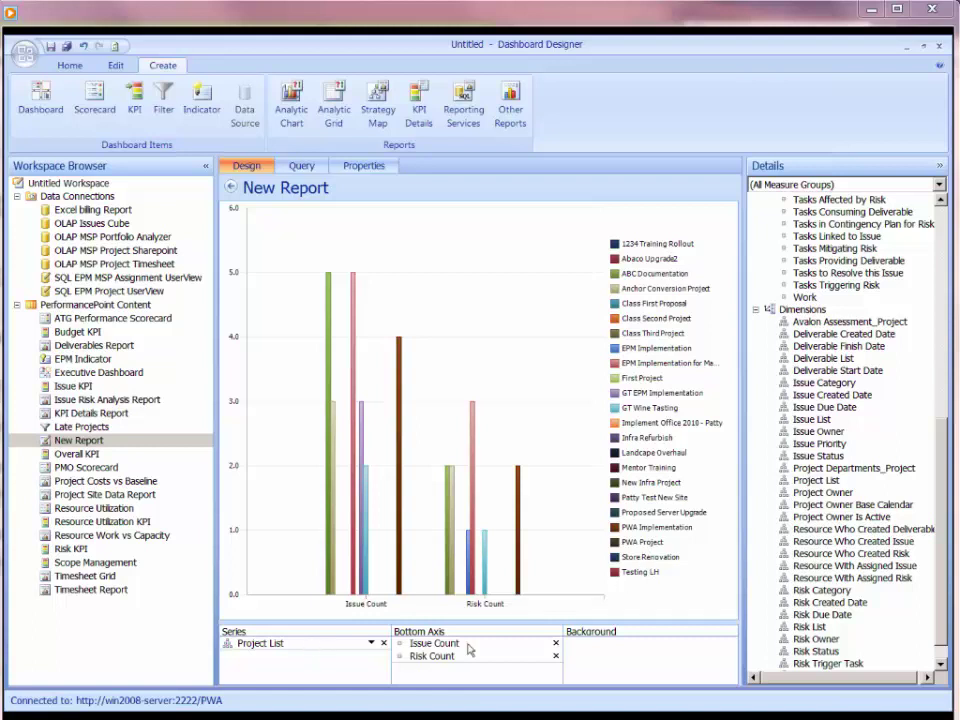
Swap the axes so both measures are series and Project List is the bottom axis, and change the report type to pie chart.
mouse_move(469, 645)
left_mouse_down()
mouse_move(499, 649)
mouse_move(336, 671)
mouse_move(320, 664)
mouse_move(450, 648)
left_mouse_up()
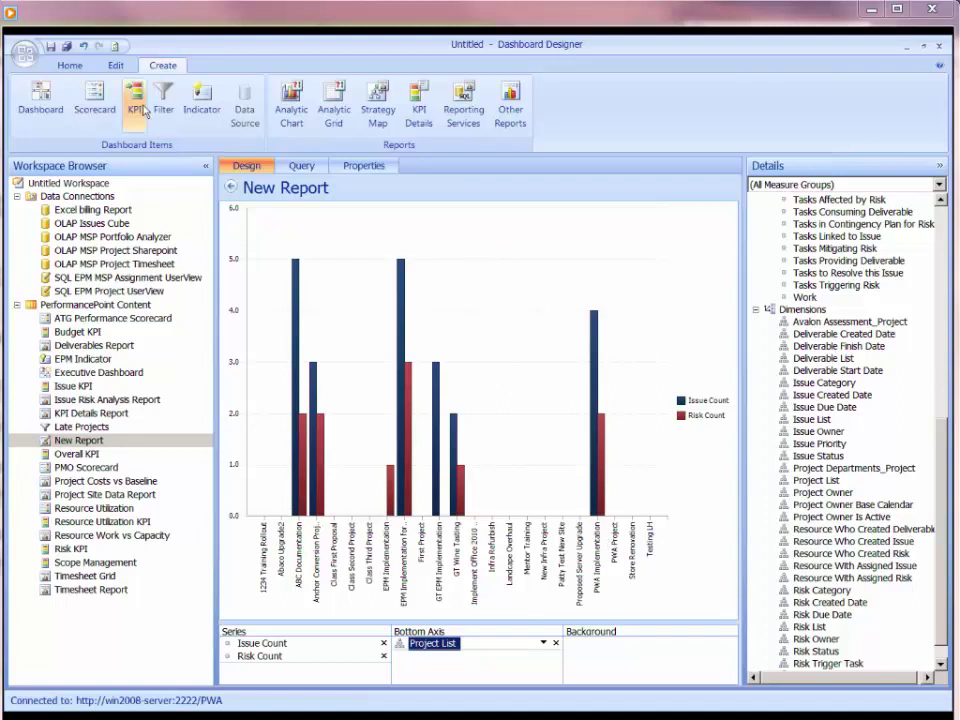
left_click(111, 71)
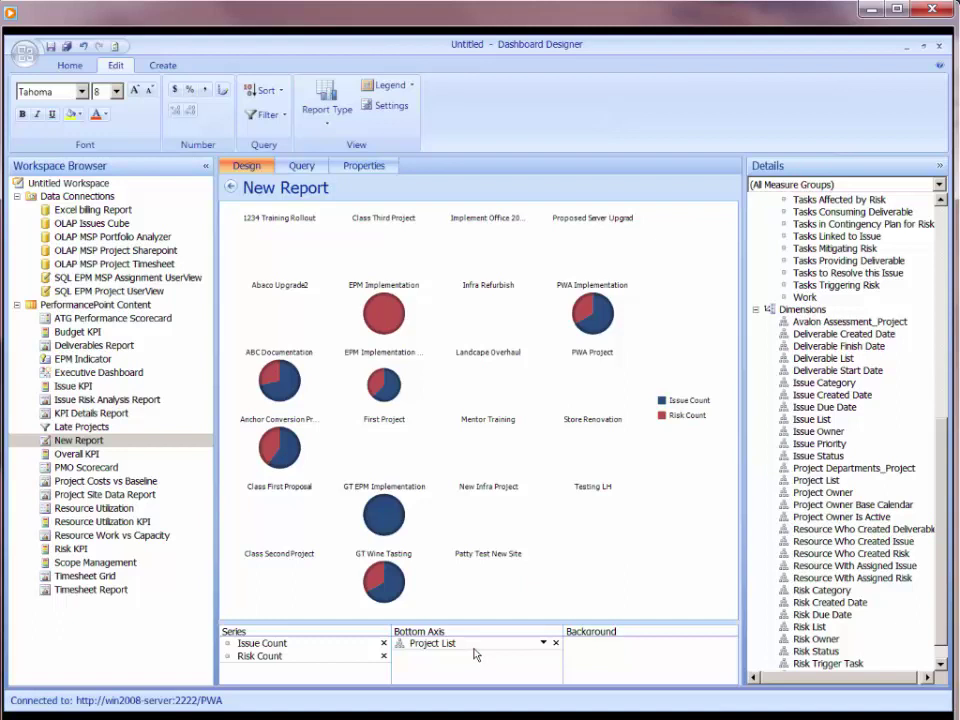
Move Project List back to the series and place Risk Count and Issue Count on the bottom axis.
left_click_drag(475, 654, 423, 650)
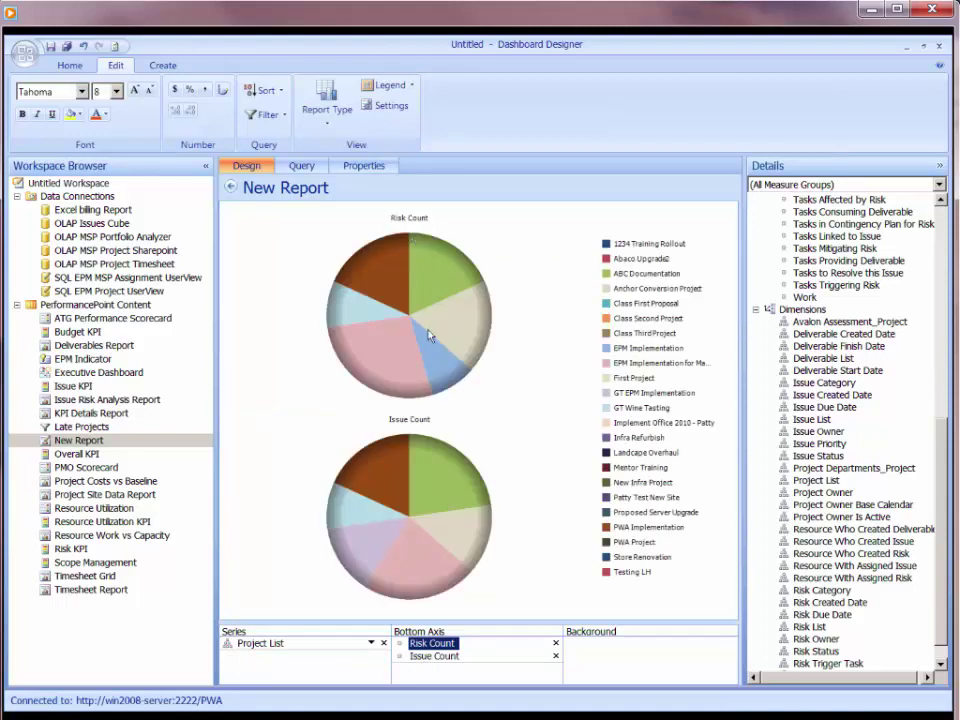
mouse_move(419, 347)
Format the chart text as 10-point bold with a red font color.
left_click(116, 91)
left_click(100, 133)
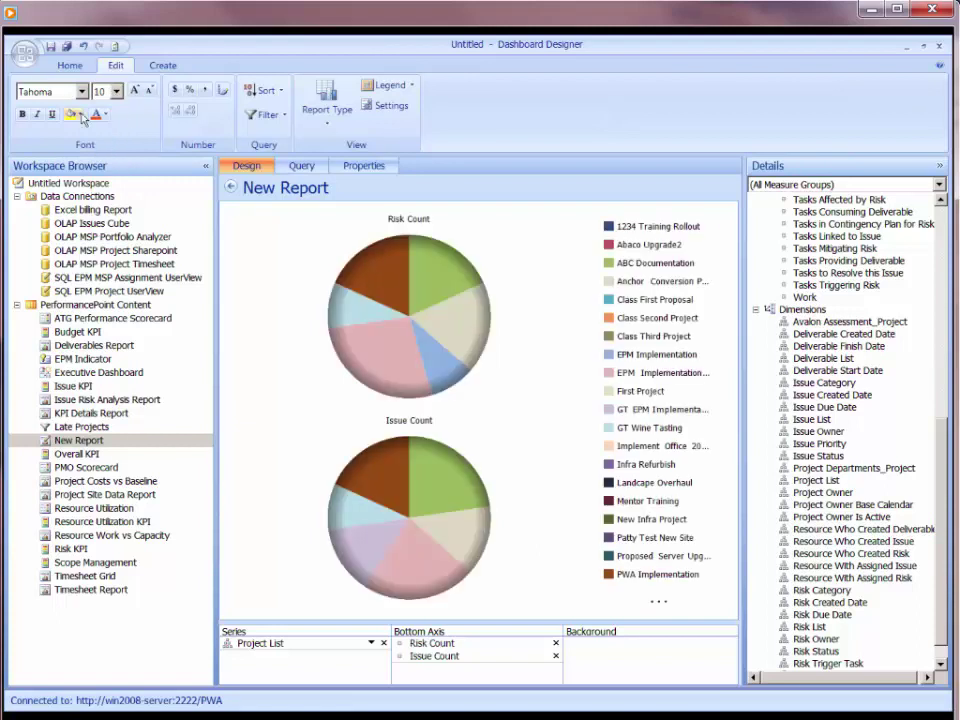
left_click(23, 114)
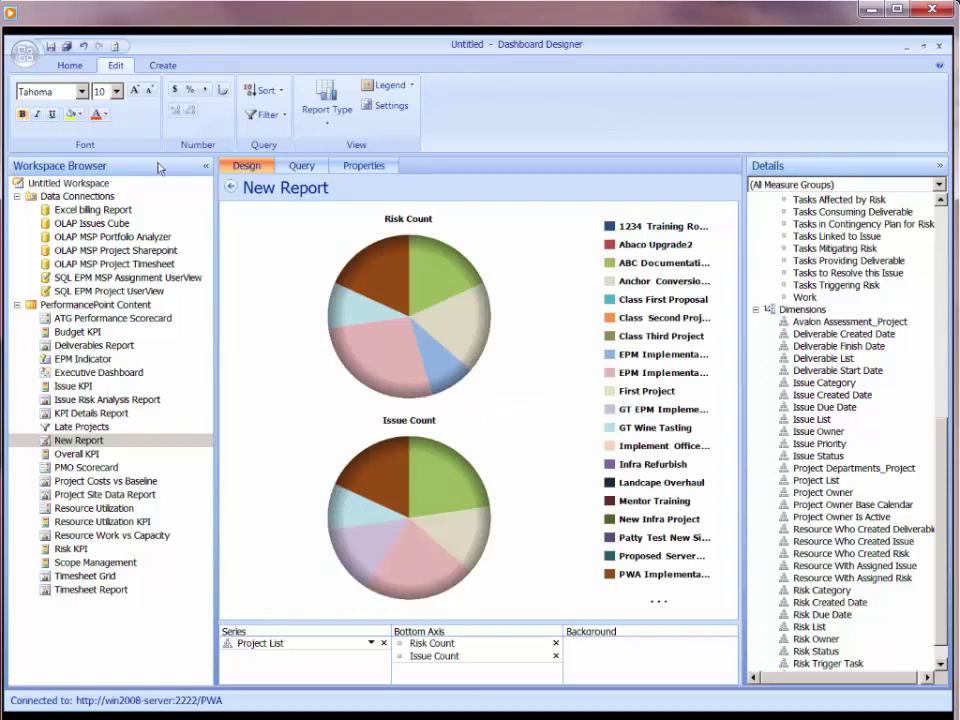
left_click(97, 114)
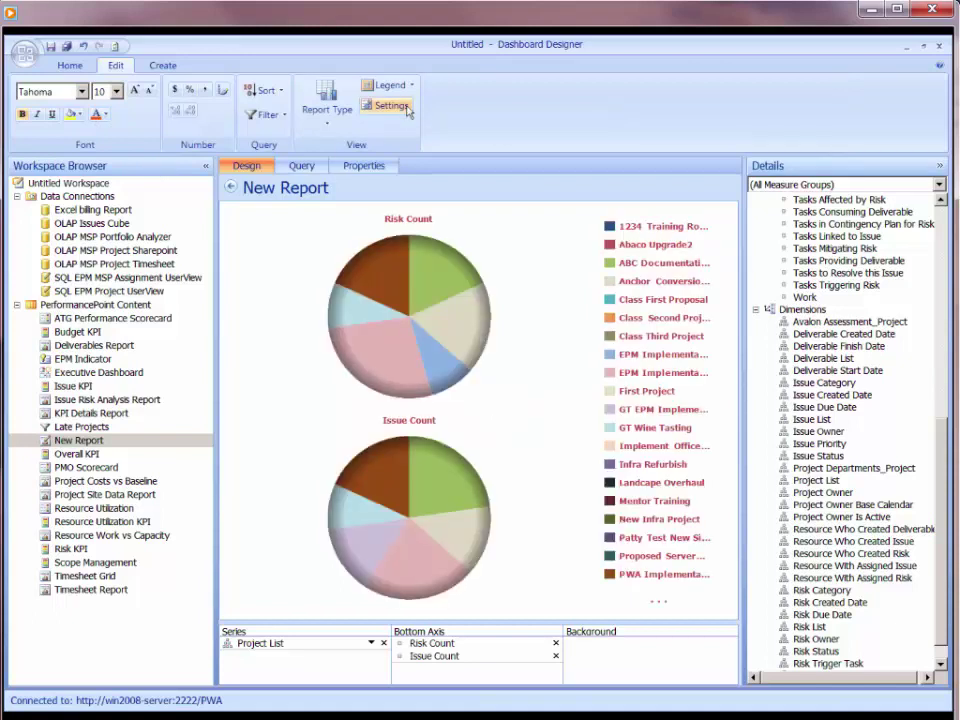
Turn on the information bar for the chart and place the Project Owner dimension in the background.
left_click(391, 106)
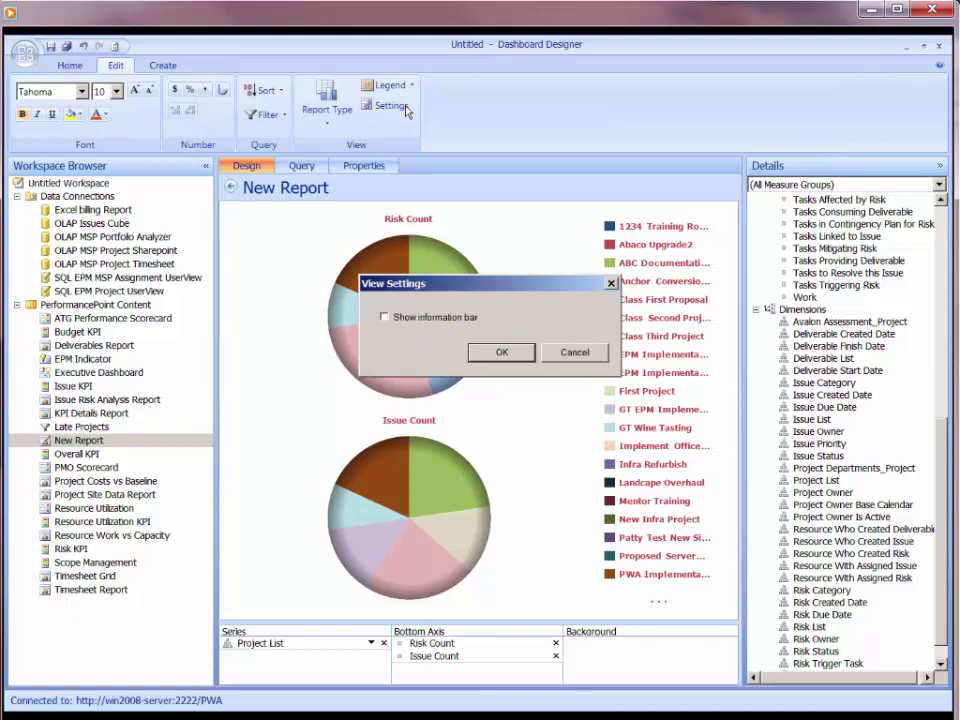
left_click(385, 317)
left_click(502, 352)
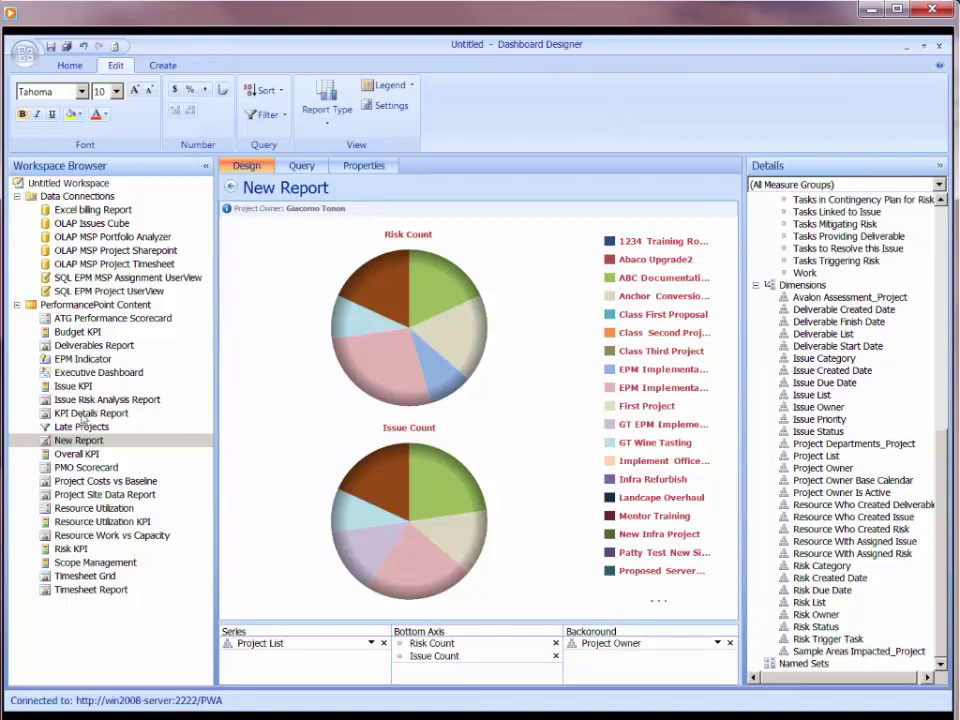
Save the new pie chart report.
right_click(82, 440)
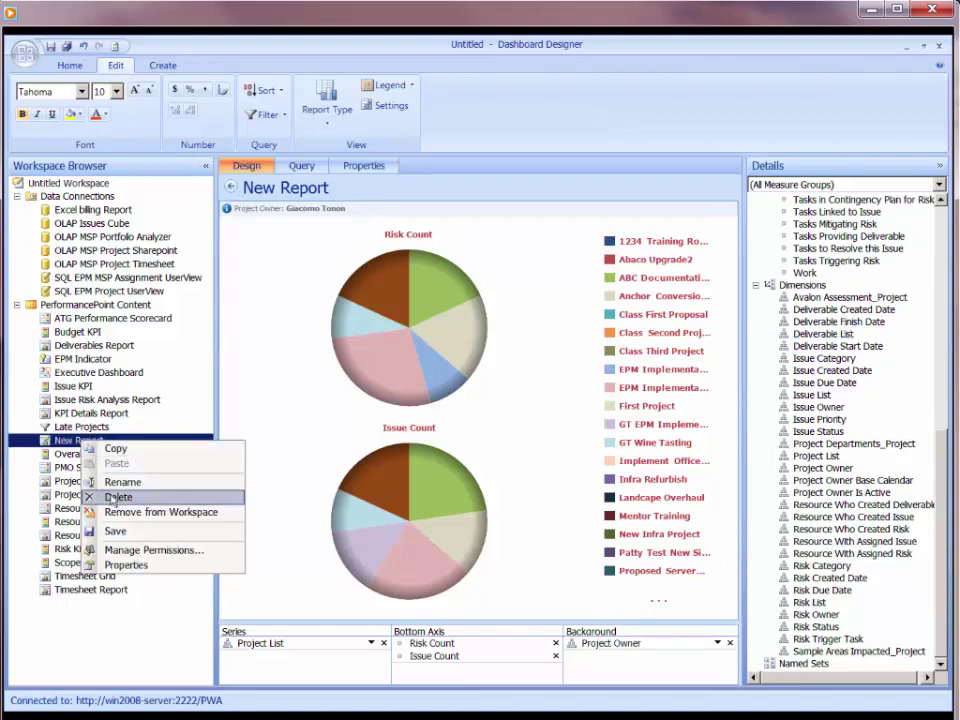
left_click(115, 531)
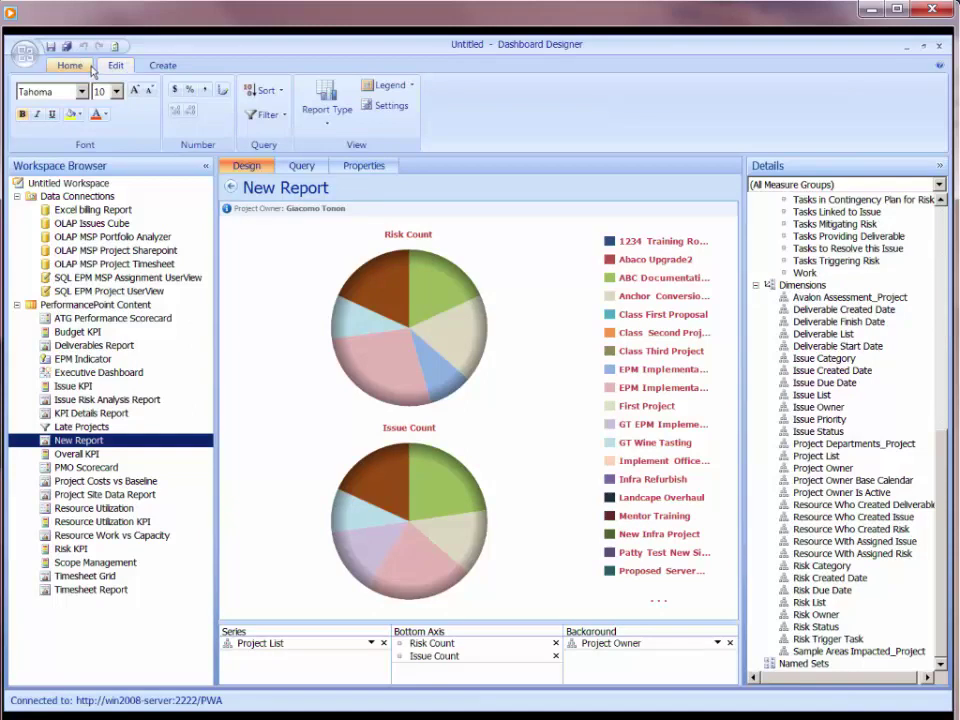
left_click(160, 66)
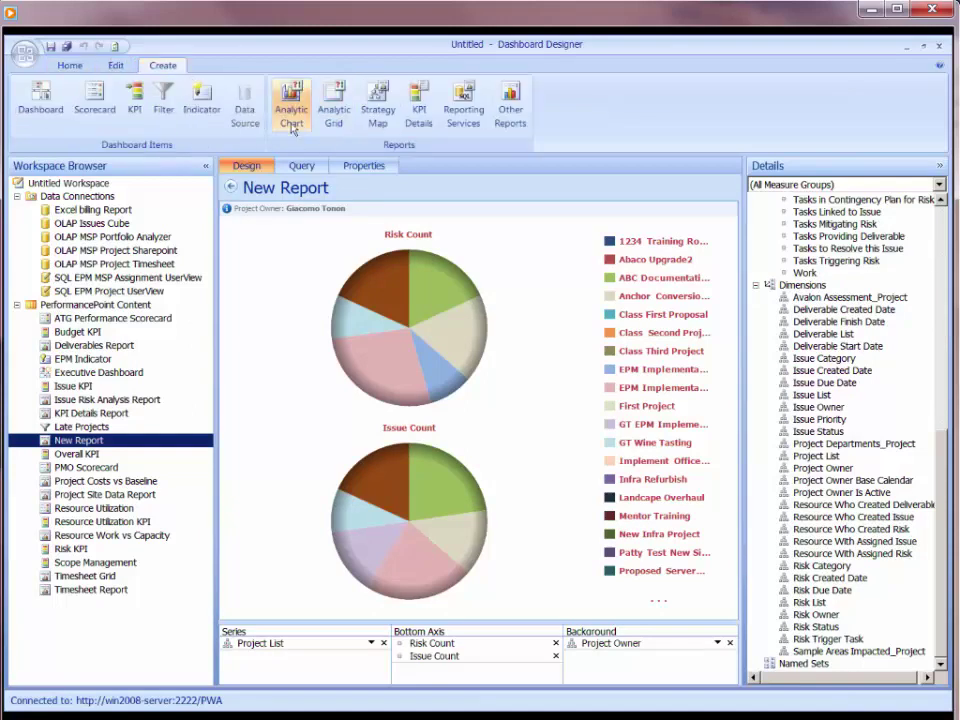